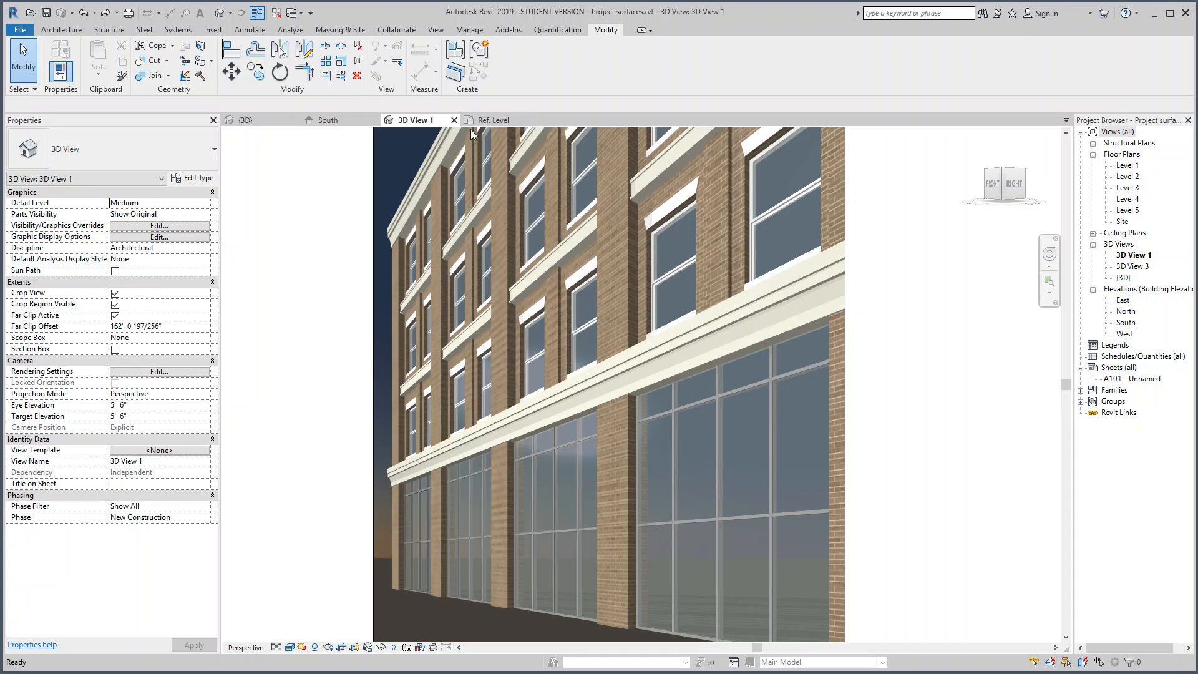
Step: Inspect the dimensions of the top edge and the lower outer edge in the major profile family's Ref. Level view
left_click(491, 121)
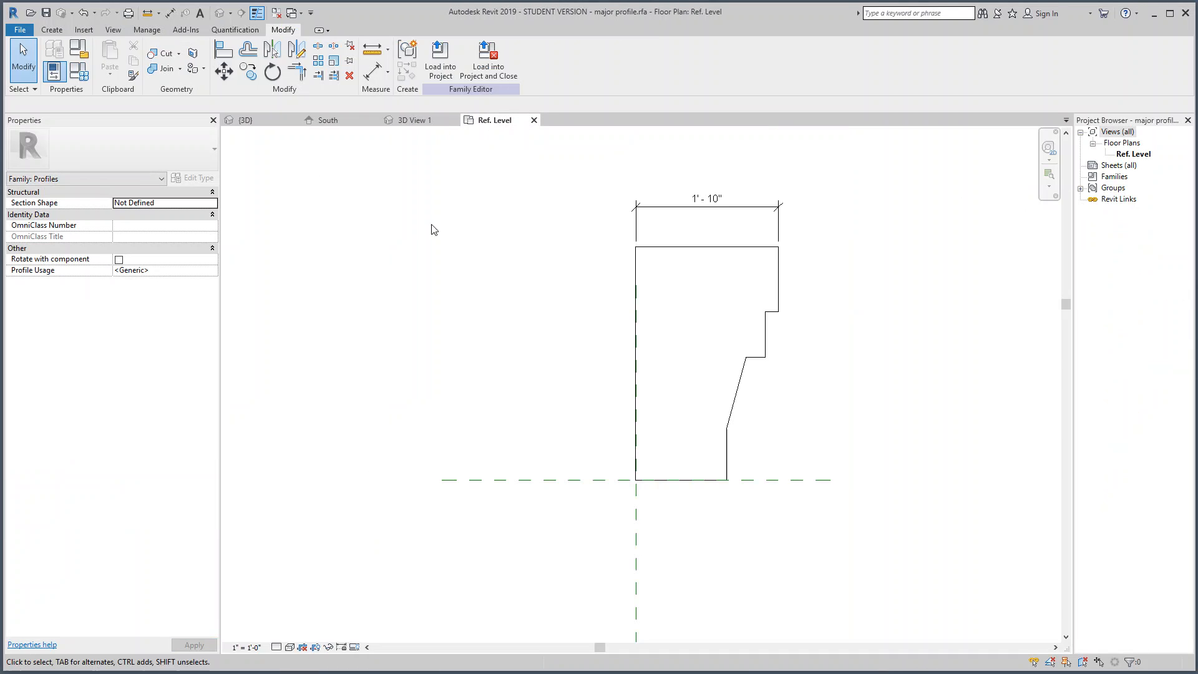
left_click(668, 248)
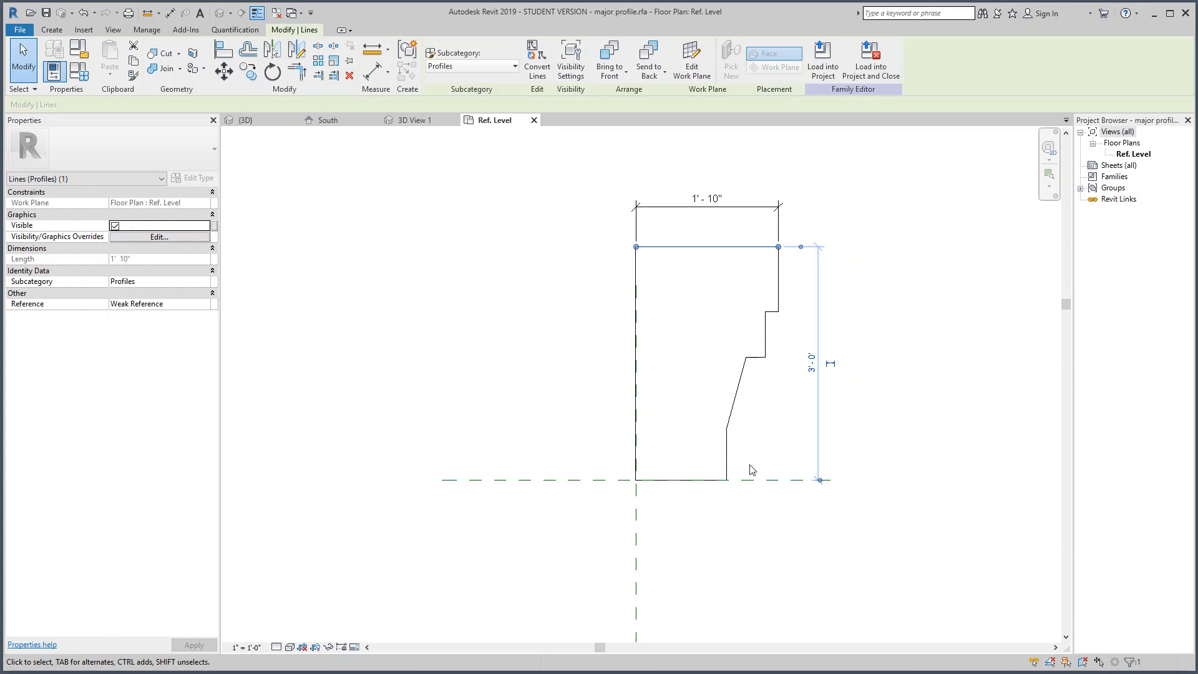
left_click(728, 459)
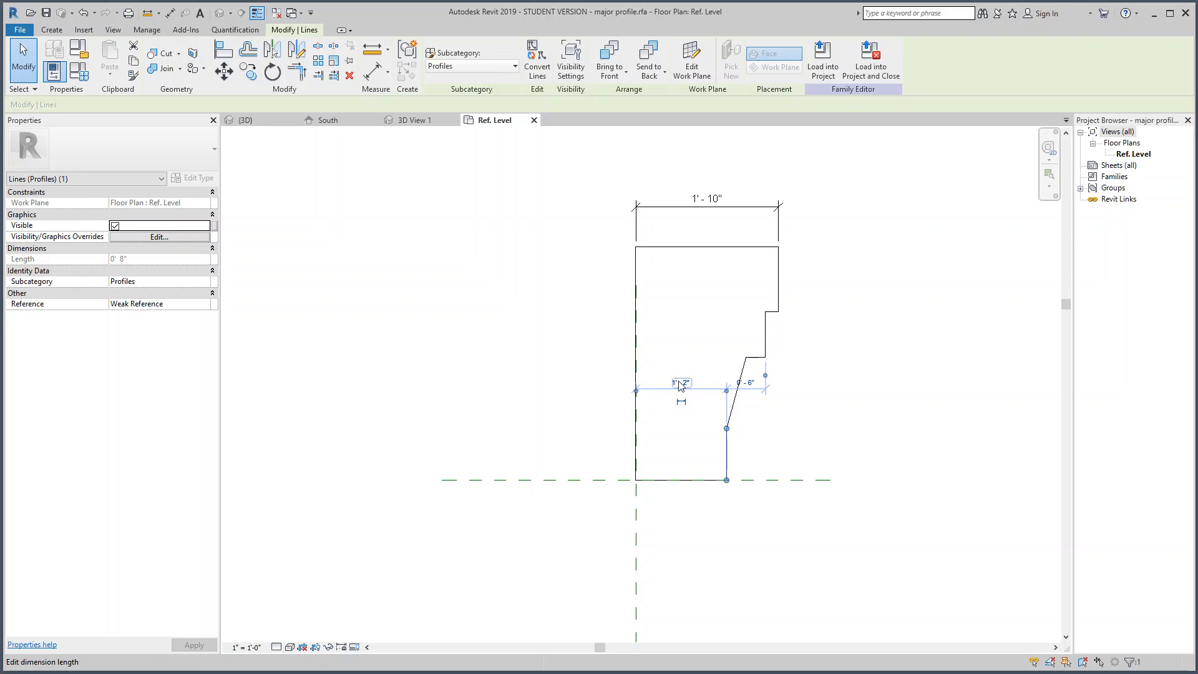
left_click(506, 393)
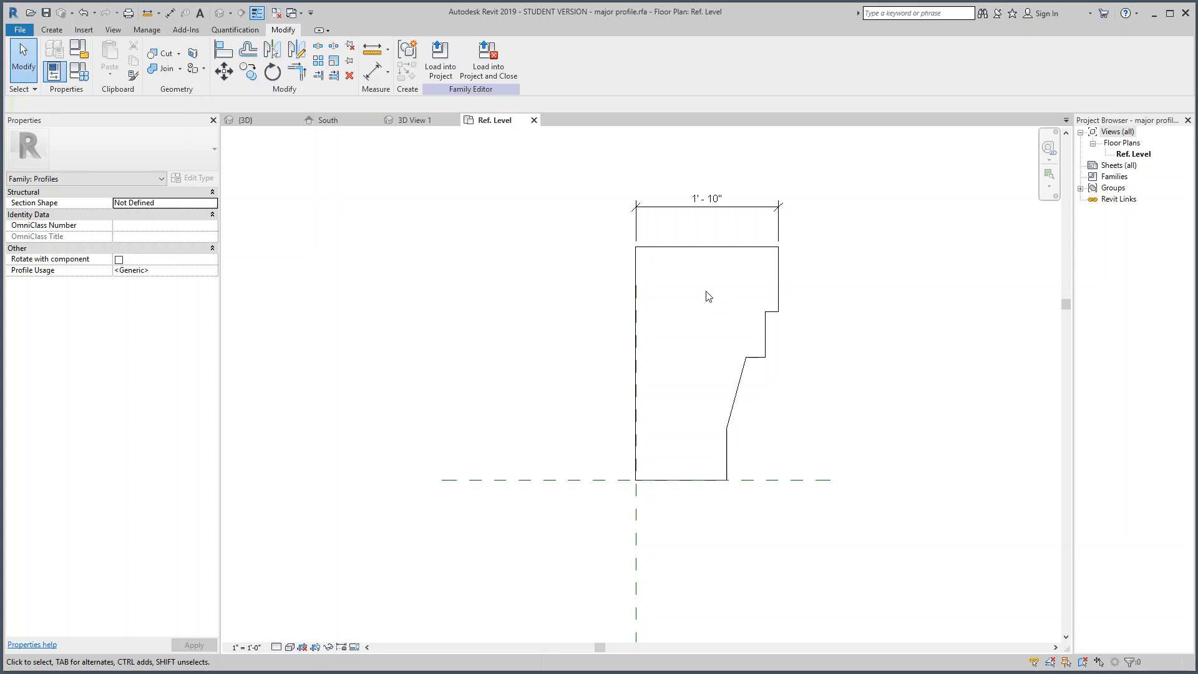
Step: Return to 3D View 1, start the Wall Sweep command and save the project at the reminder
left_click(427, 126)
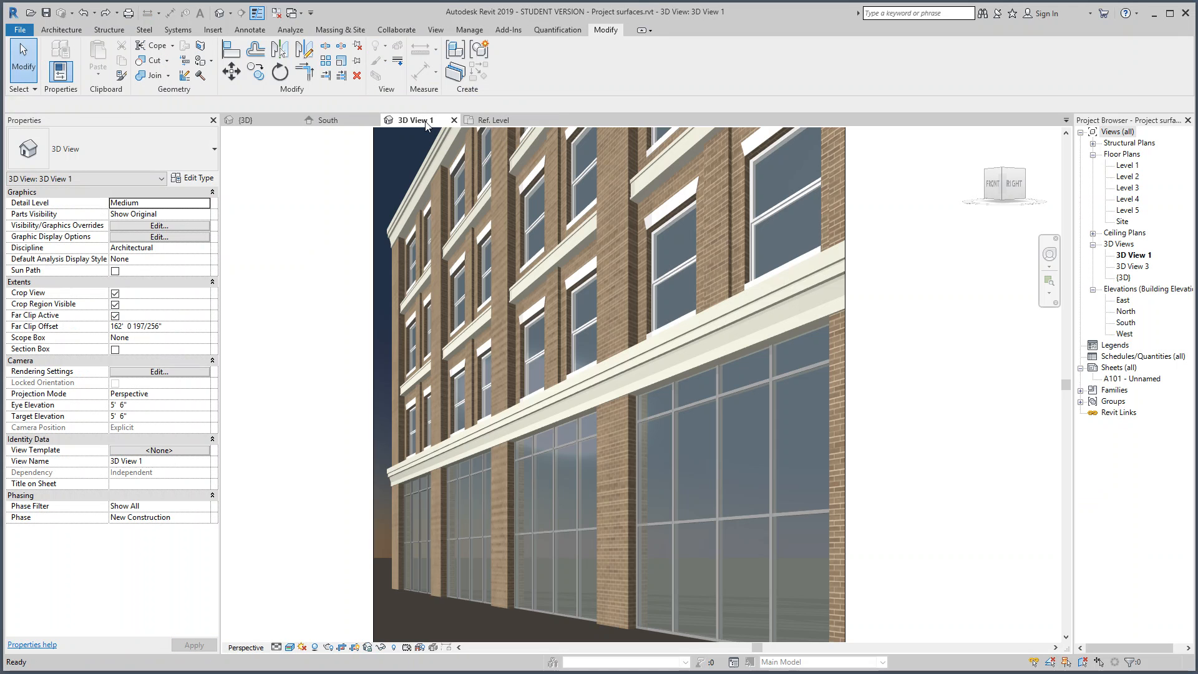
left_click(647, 387)
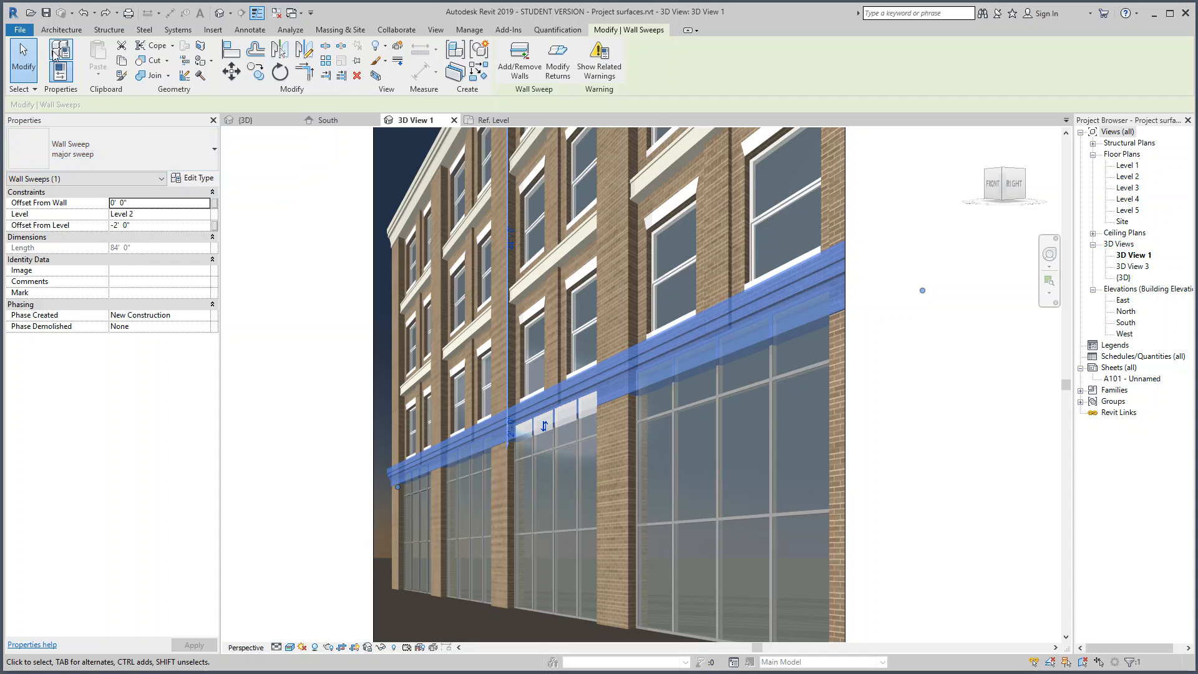
left_click(61, 30)
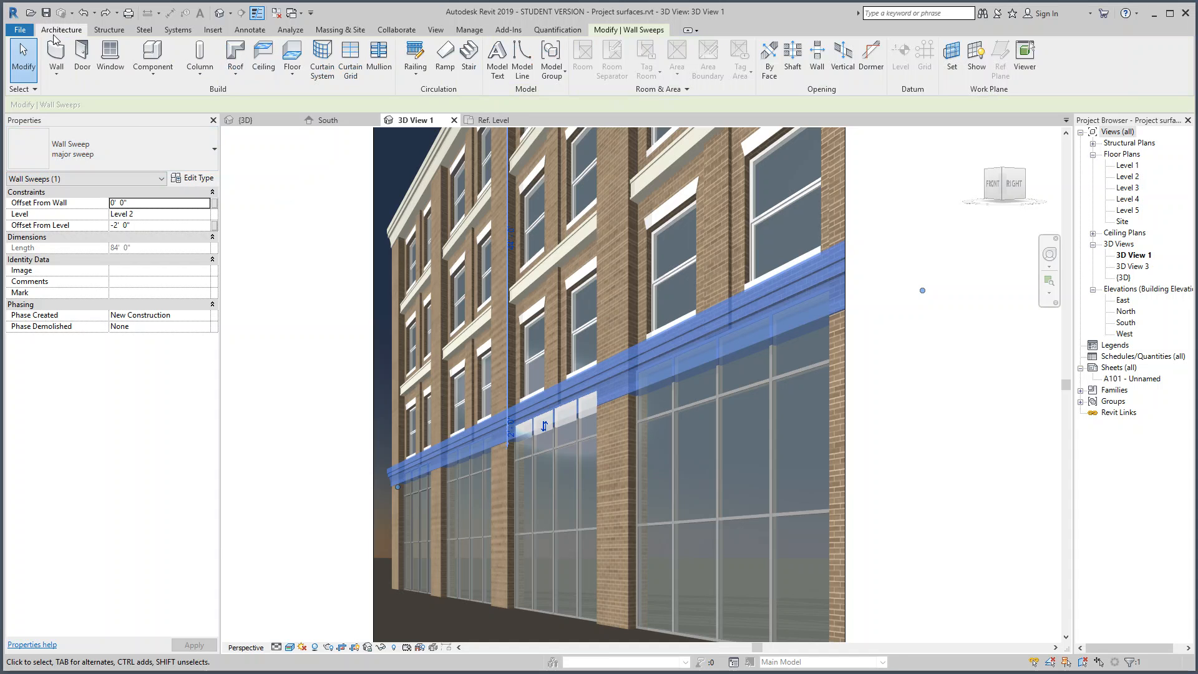
left_click(65, 71)
left_click(84, 178)
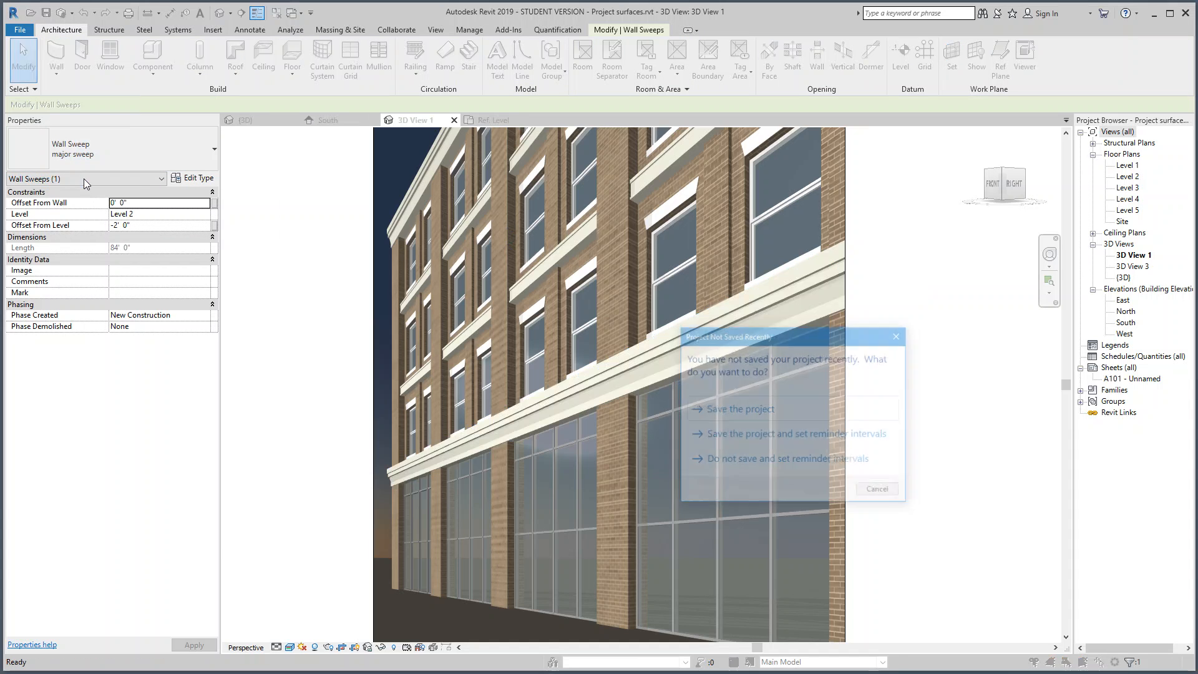
left_click(702, 409)
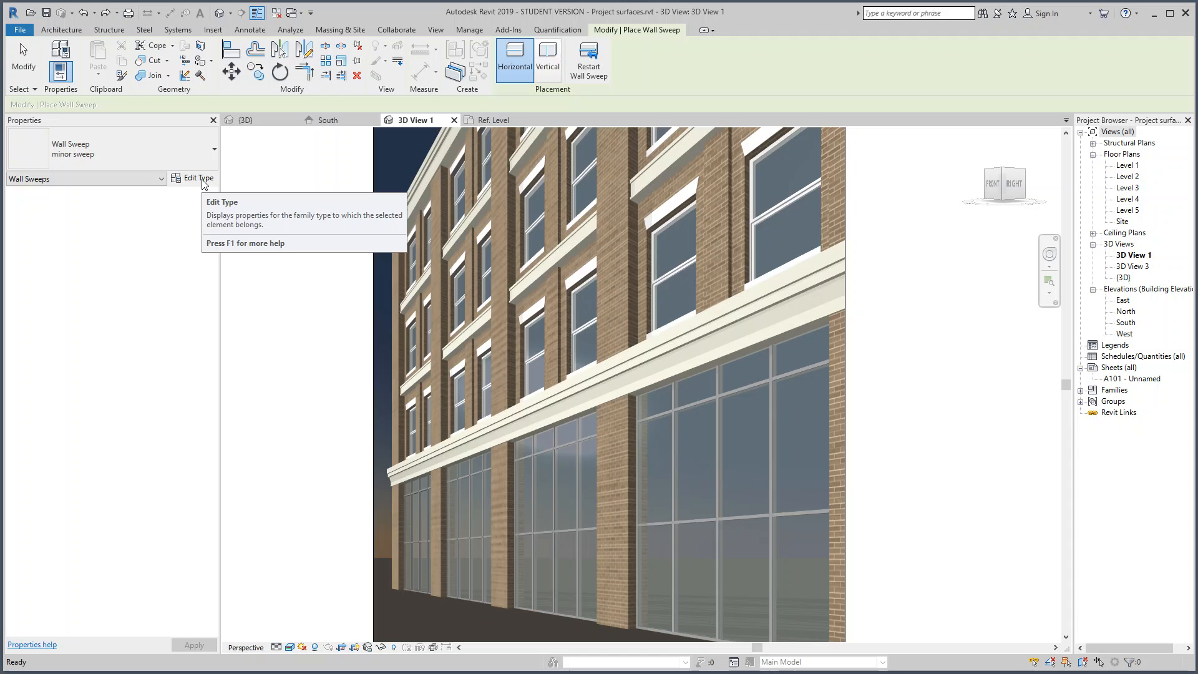
left_click(103, 139)
left_click(128, 139)
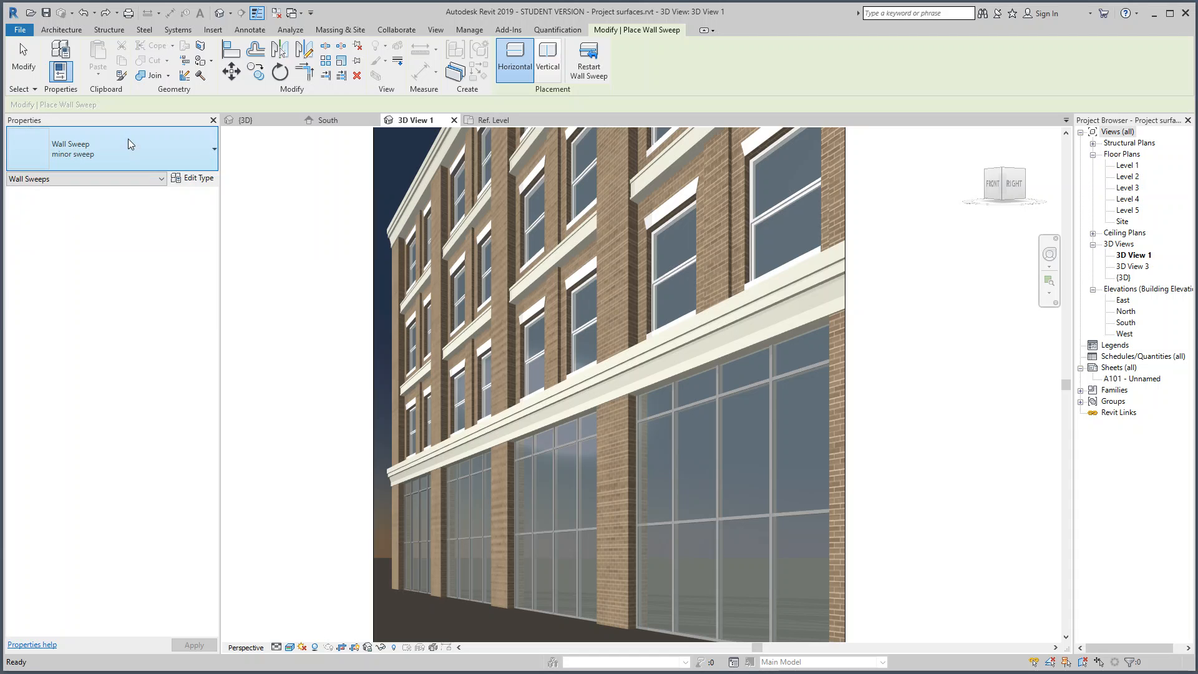
left_click(151, 155)
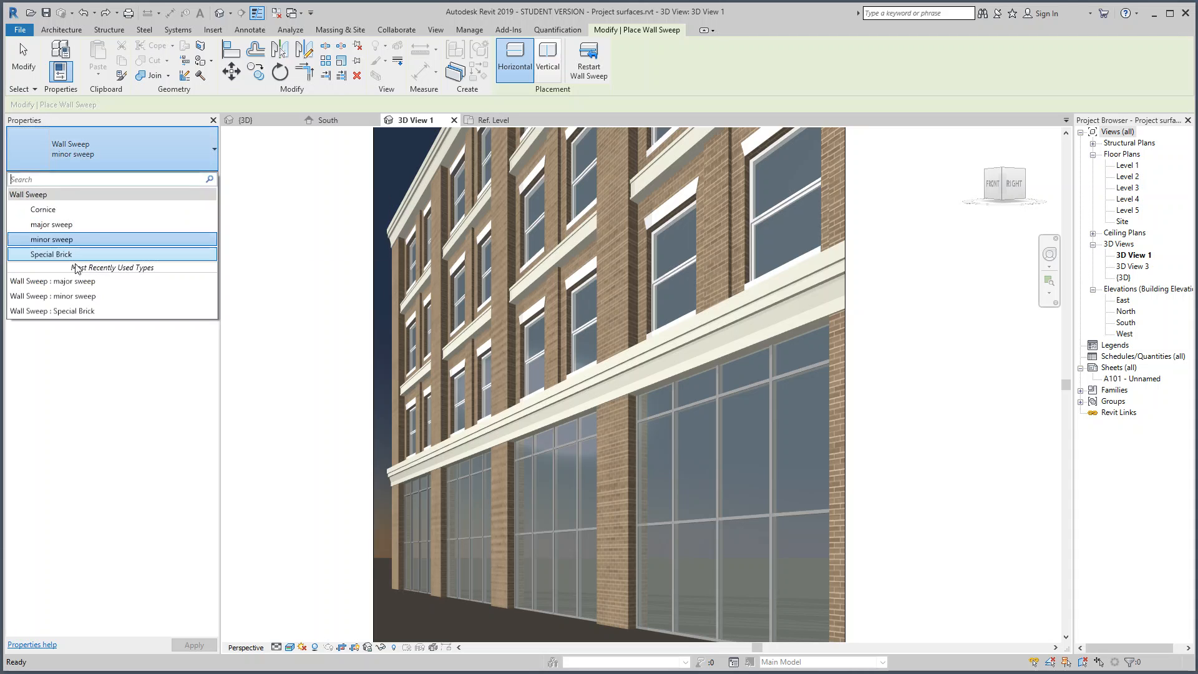
left_click(71, 283)
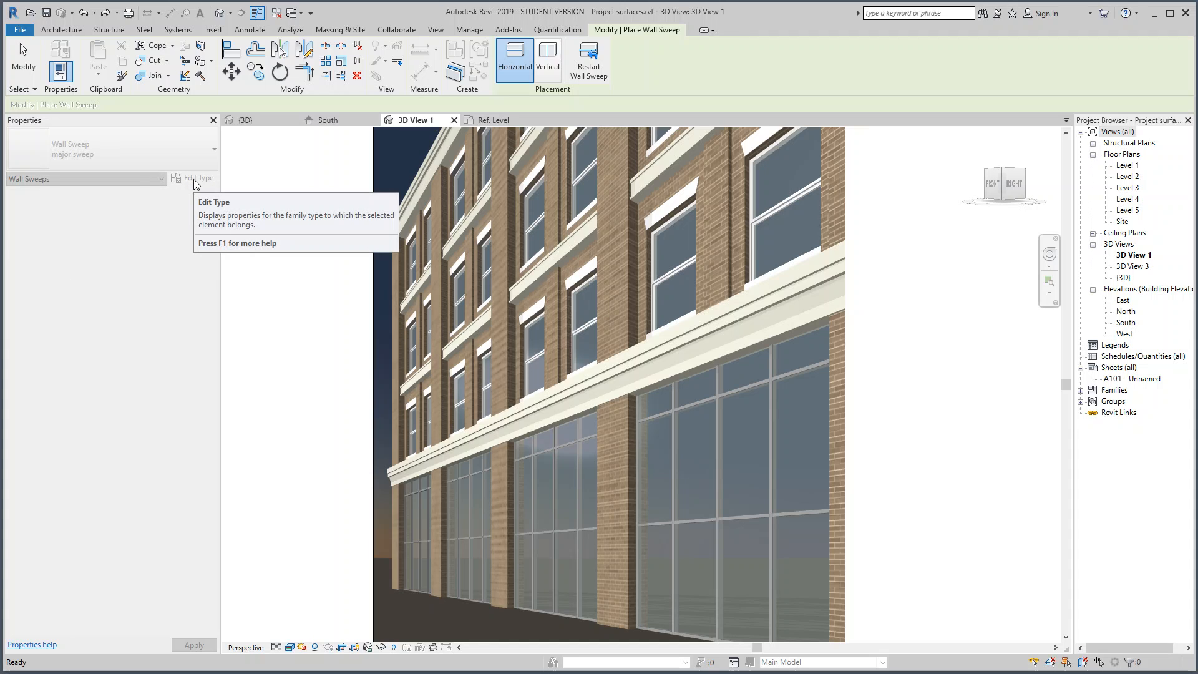
key("Escape")
key("Escape")
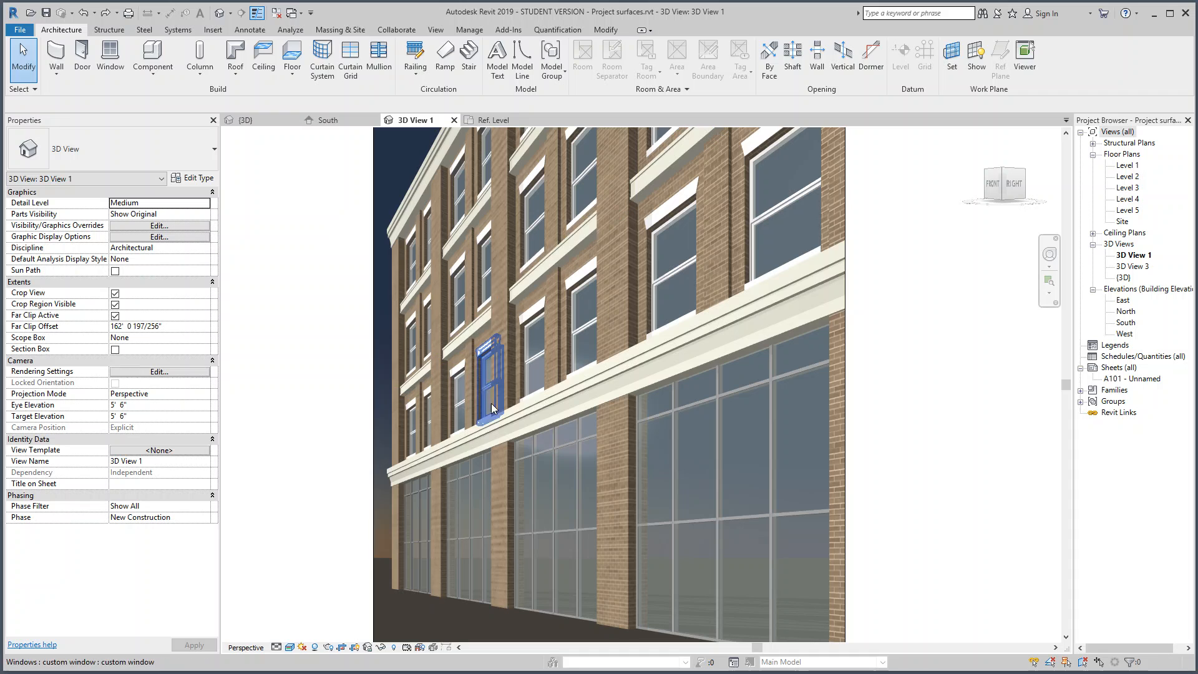
Step: Review the type properties of the major sweep above the storefront windows, including the profiles available for its Profile parameter
left_click(506, 420)
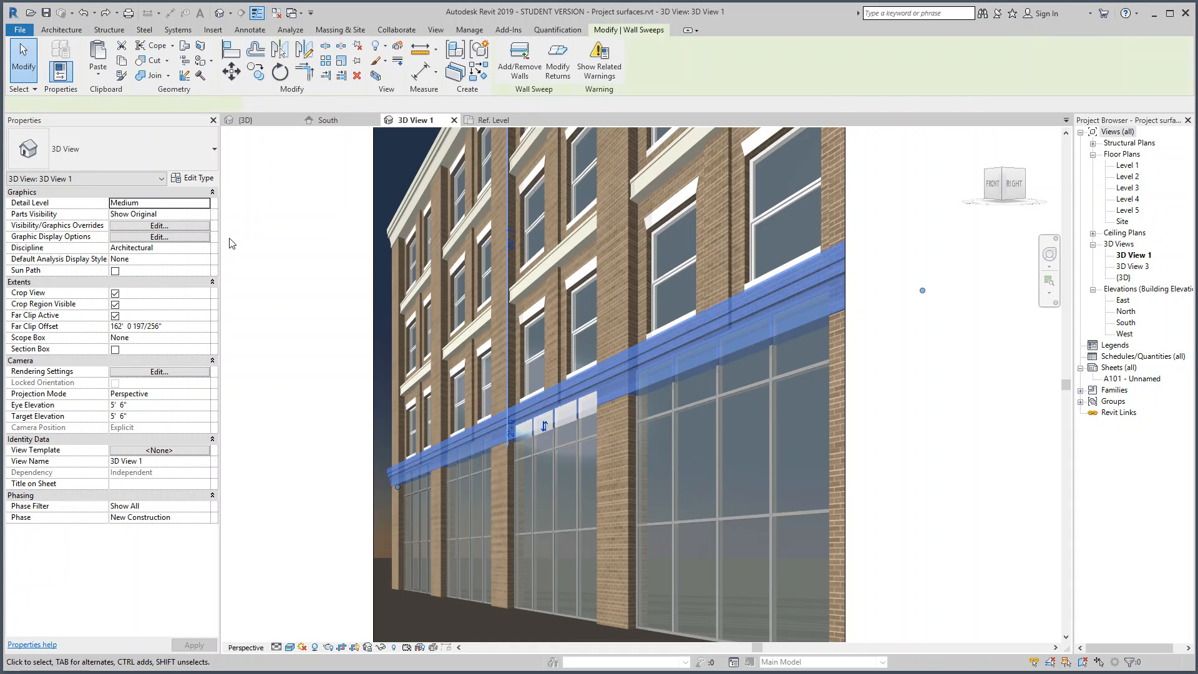
left_click(198, 179)
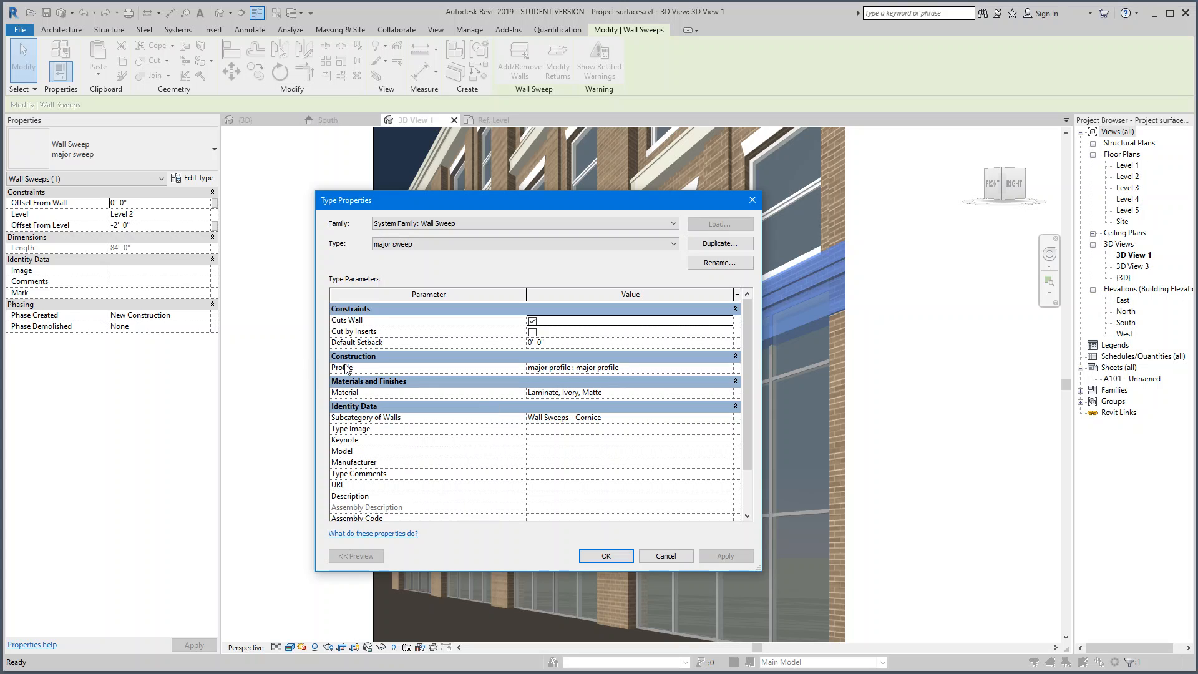
left_click(728, 372)
left_click(728, 374)
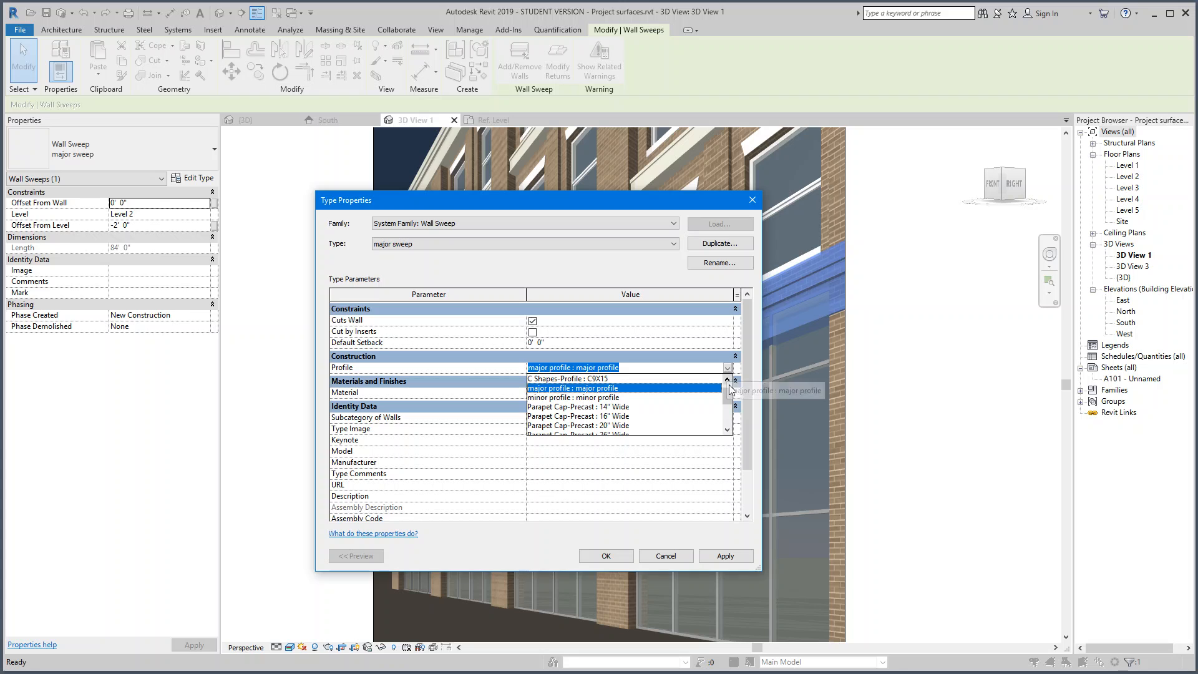
mouse_move(728, 394)
left_mouse_down()
mouse_move(731, 422)
mouse_move(728, 390)
left_mouse_up()
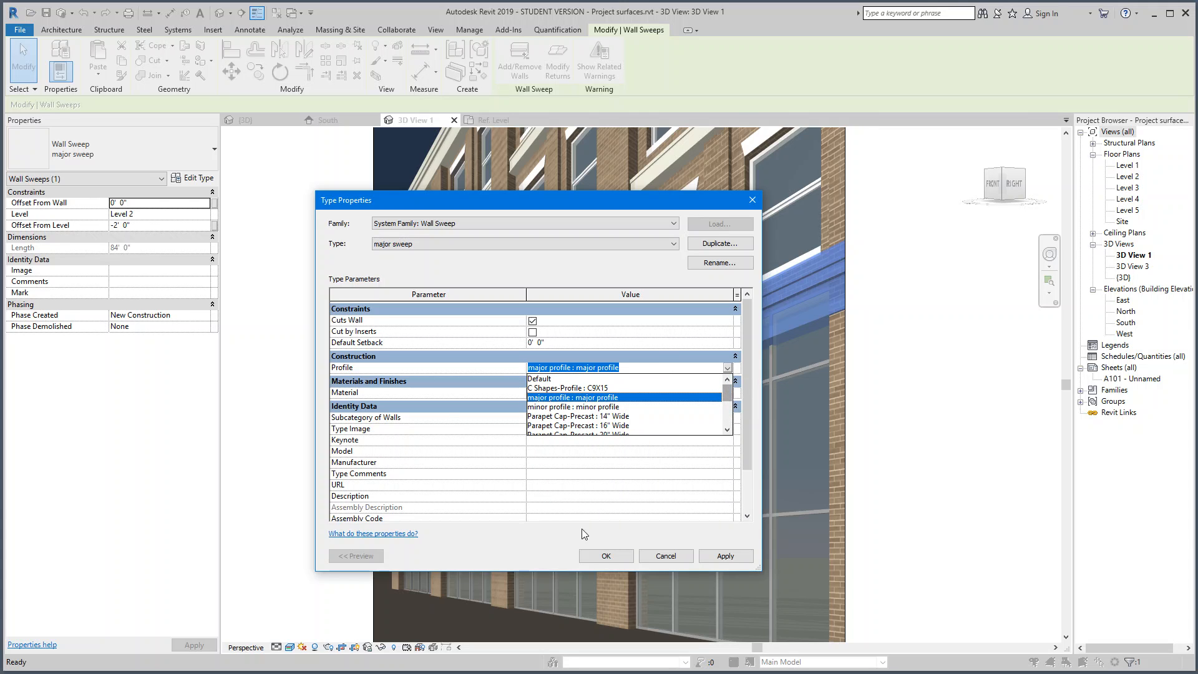
left_click(604, 556)
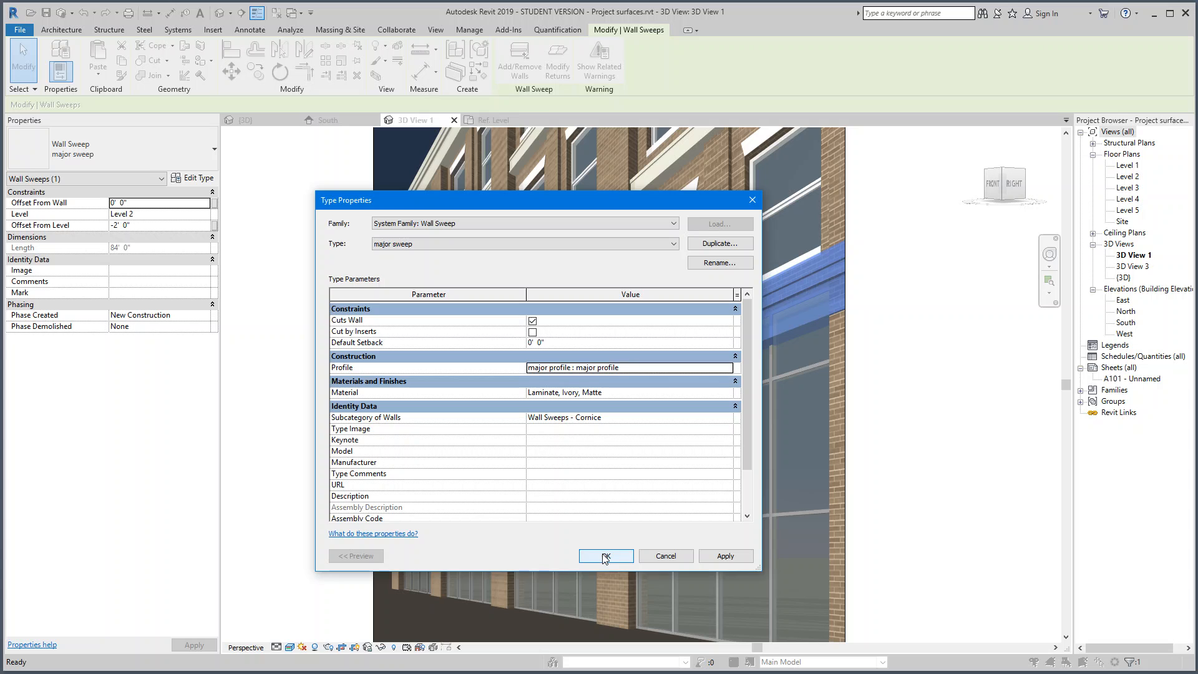
left_click(605, 556)
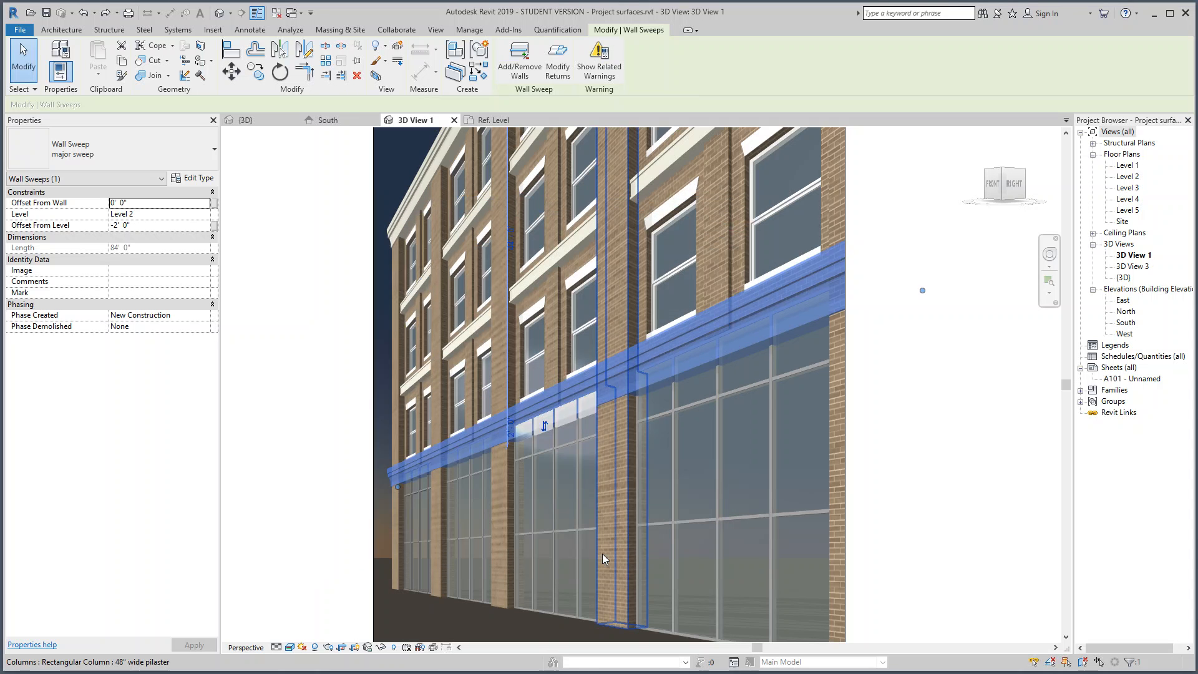
left_click(289, 373)
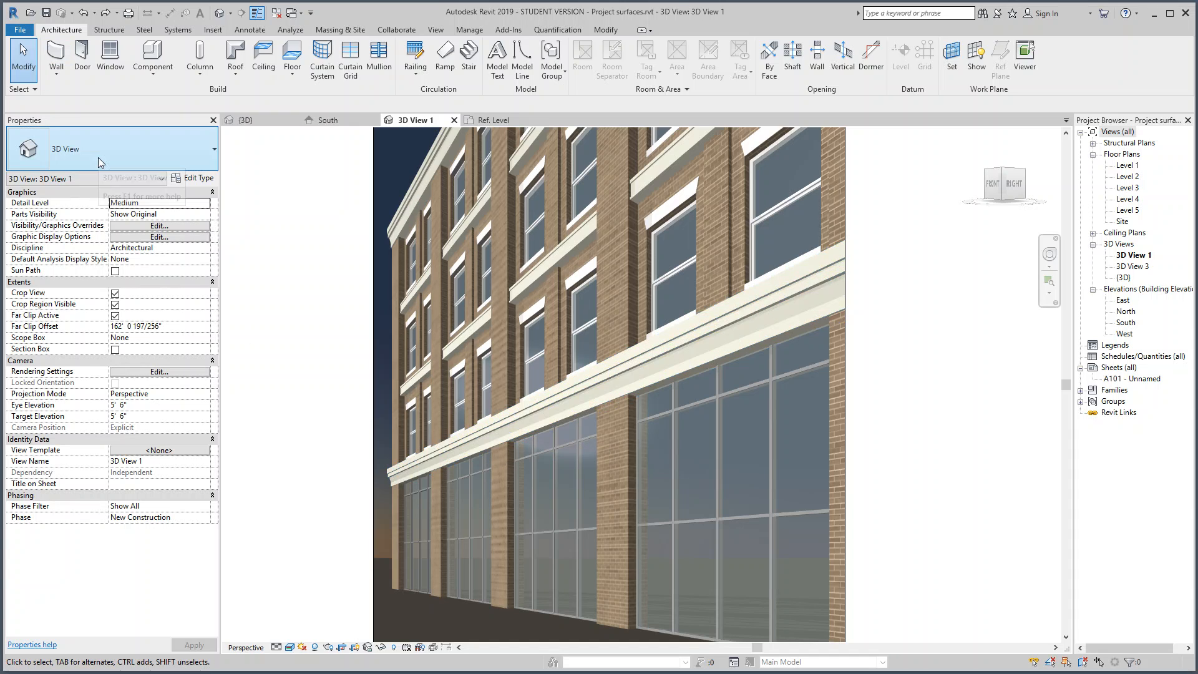
Step: Create a new family from the Profile.rft template
left_click(20, 31)
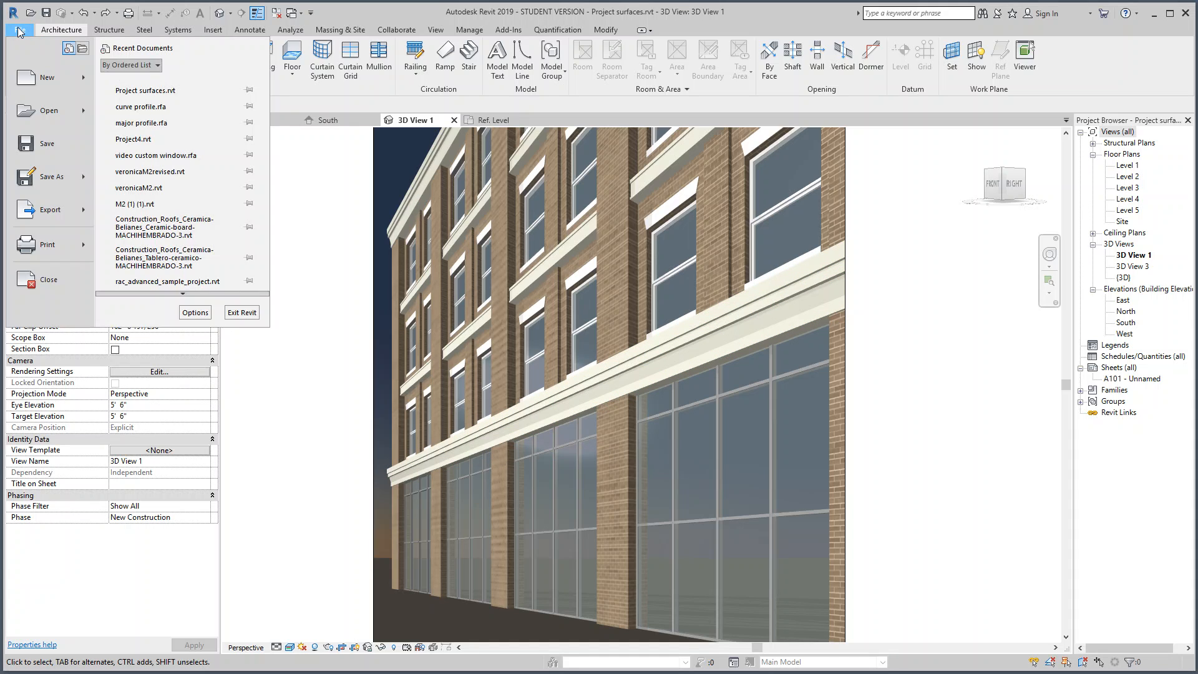
mouse_move(83, 82)
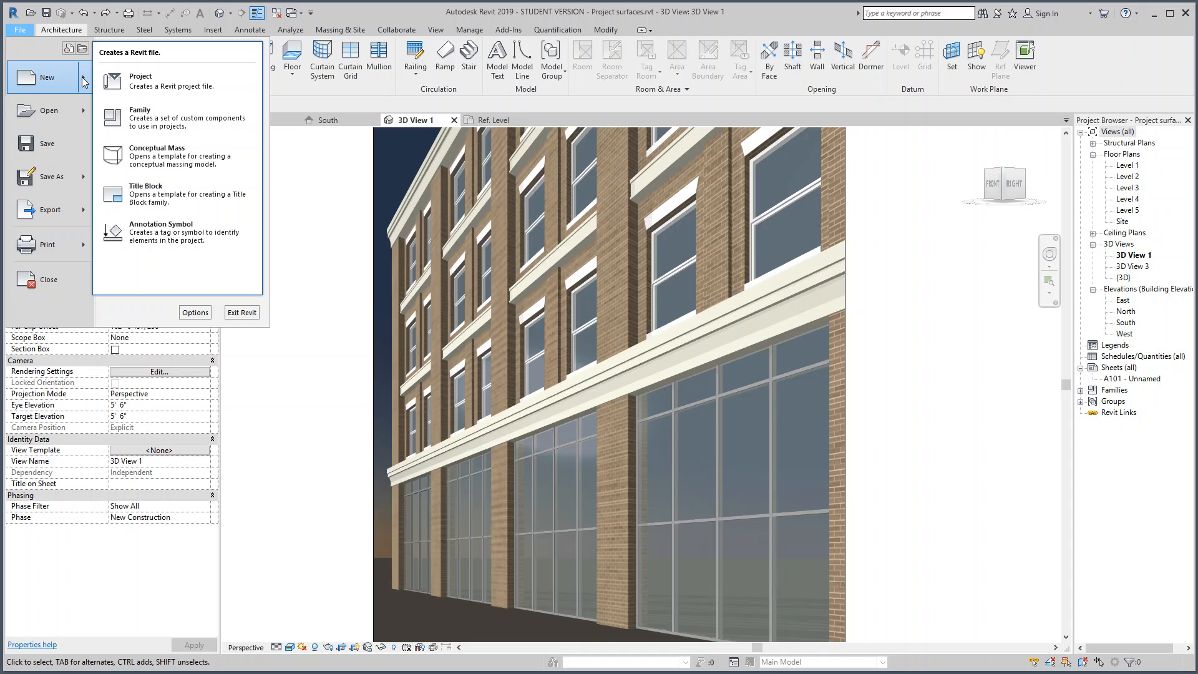
left_click(150, 123)
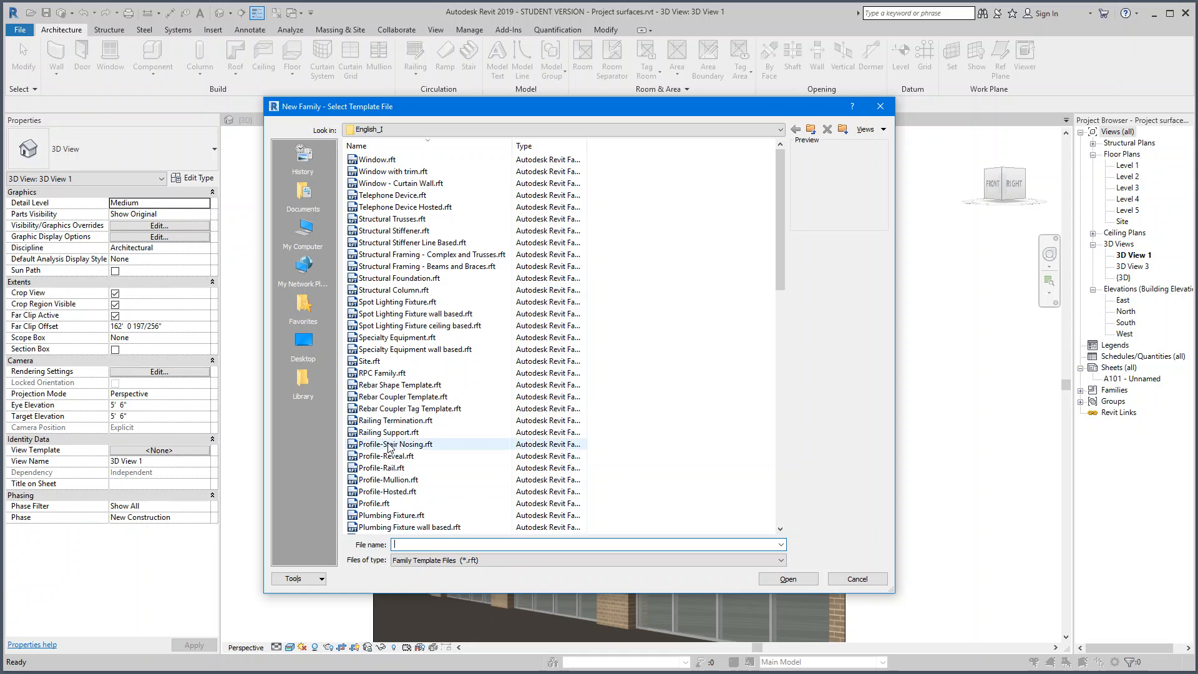
left_click(377, 502)
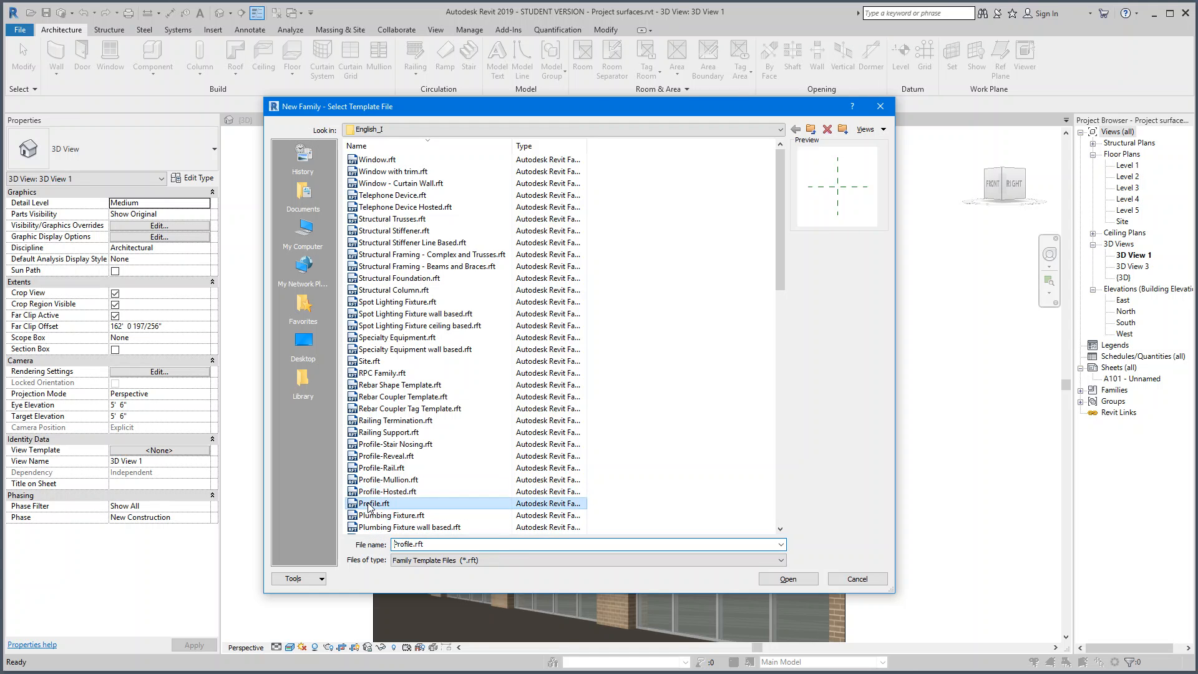
left_click(792, 578)
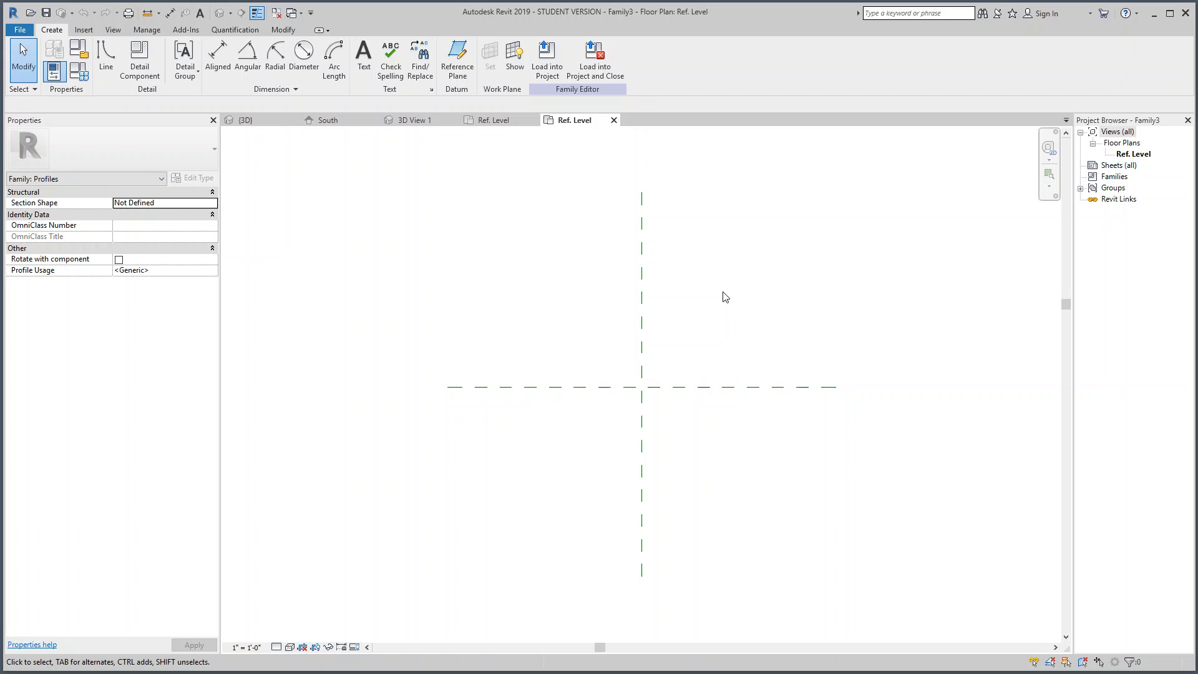
Step: From the reference plane intersection, draw a 3'-0" vertical back edge and a 1'-2" base edge, with a 1'-2" vertical edge rising from the base's outer end
left_click(106, 57)
left_click(641, 387)
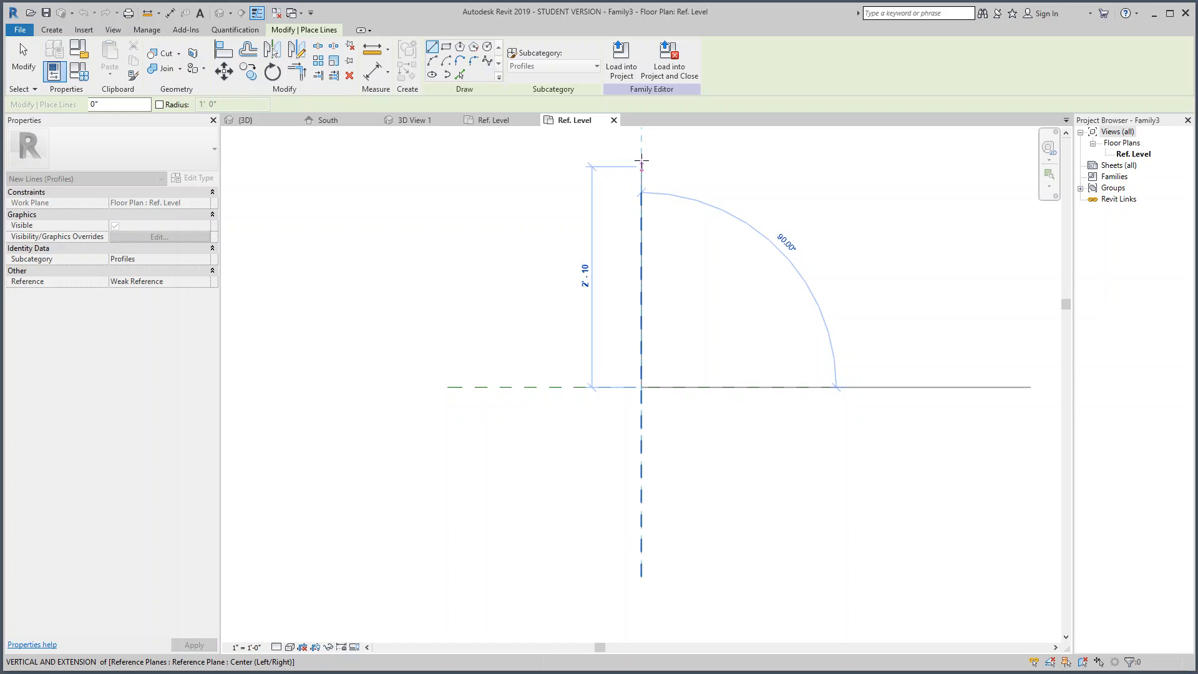
left_click(642, 154)
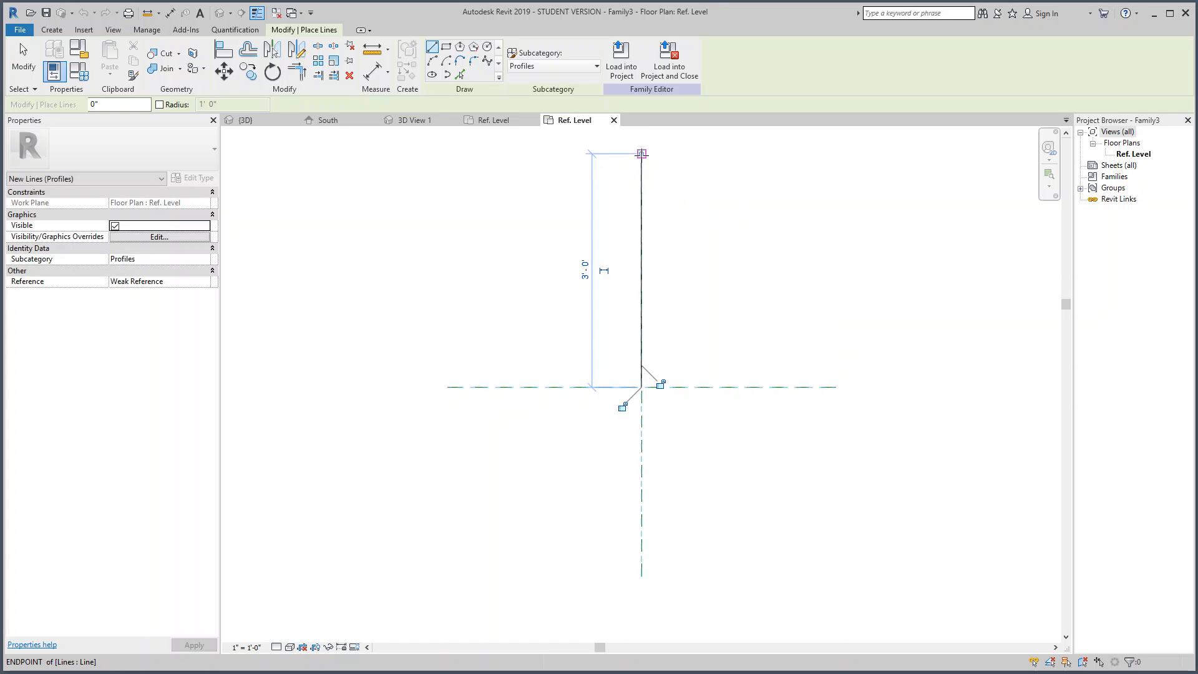
left_click(642, 387)
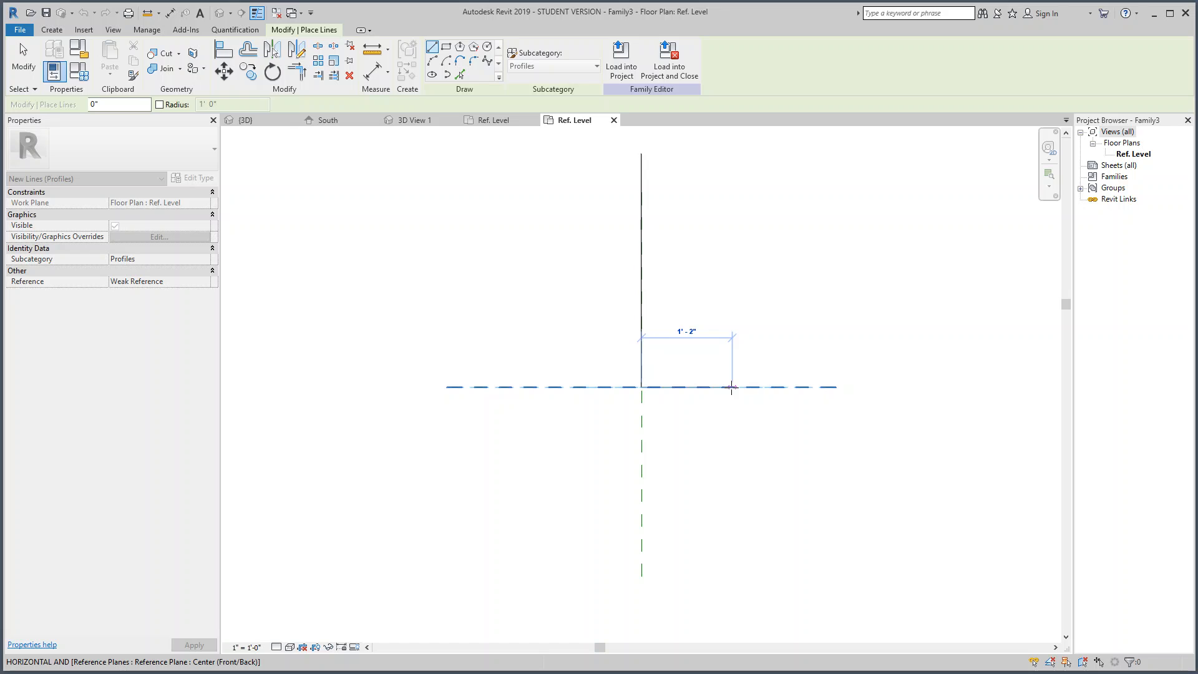
left_click(732, 387)
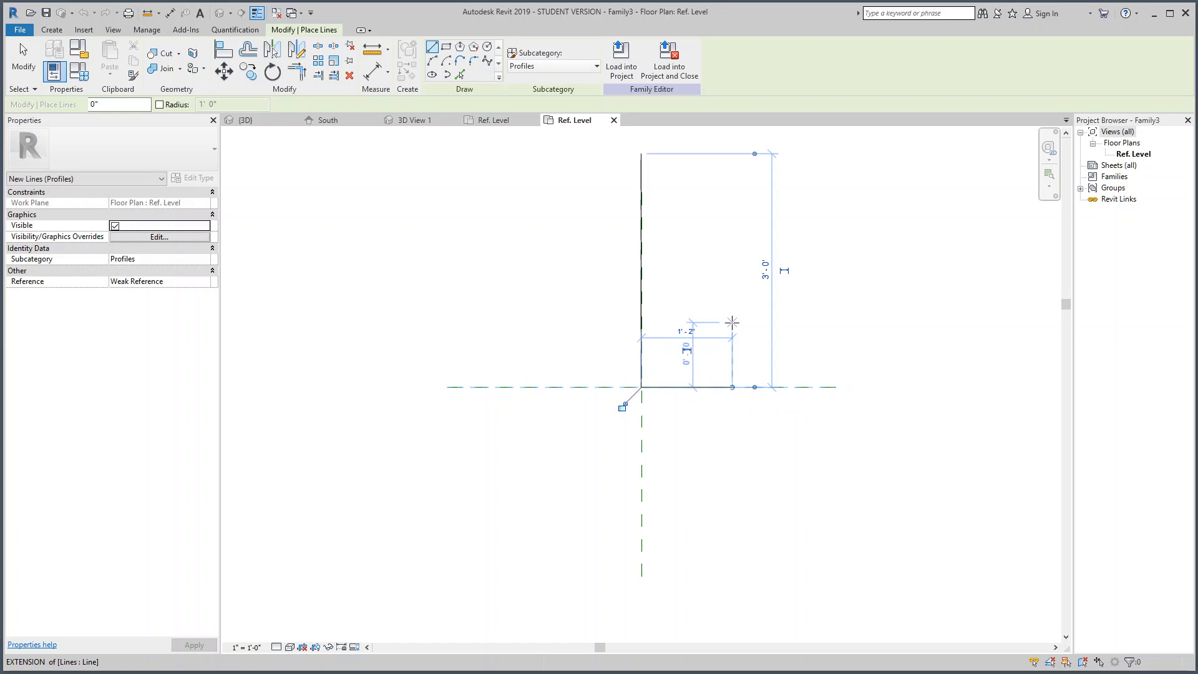
left_click(730, 297)
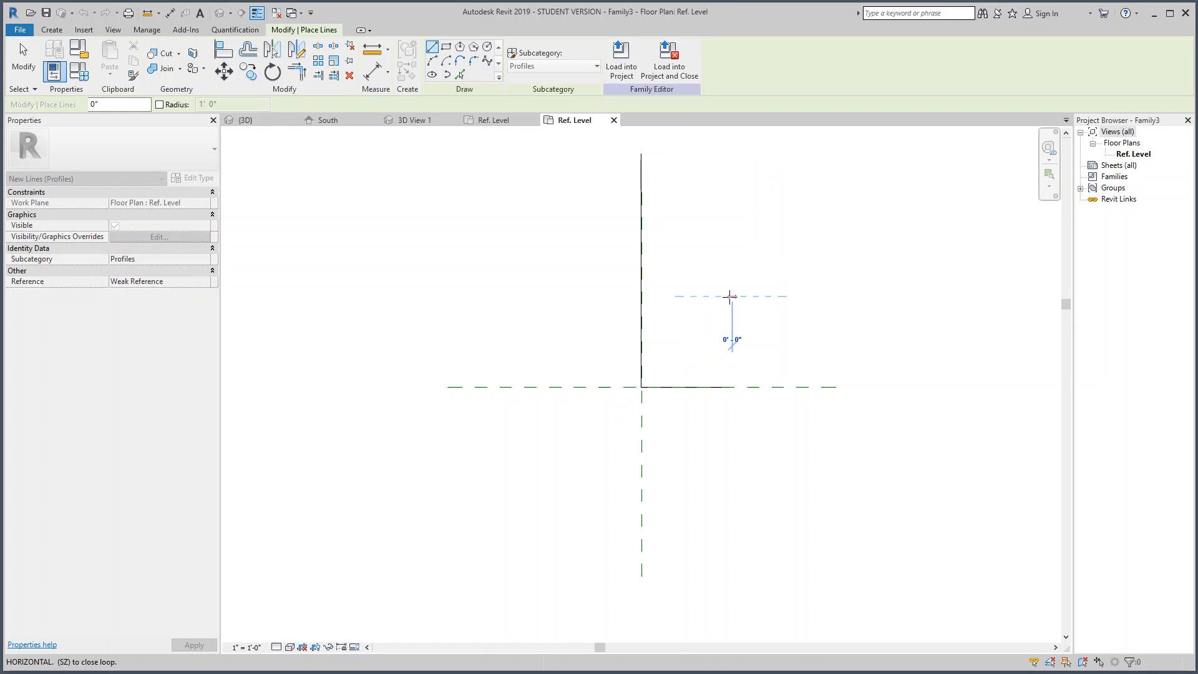
key("Escape")
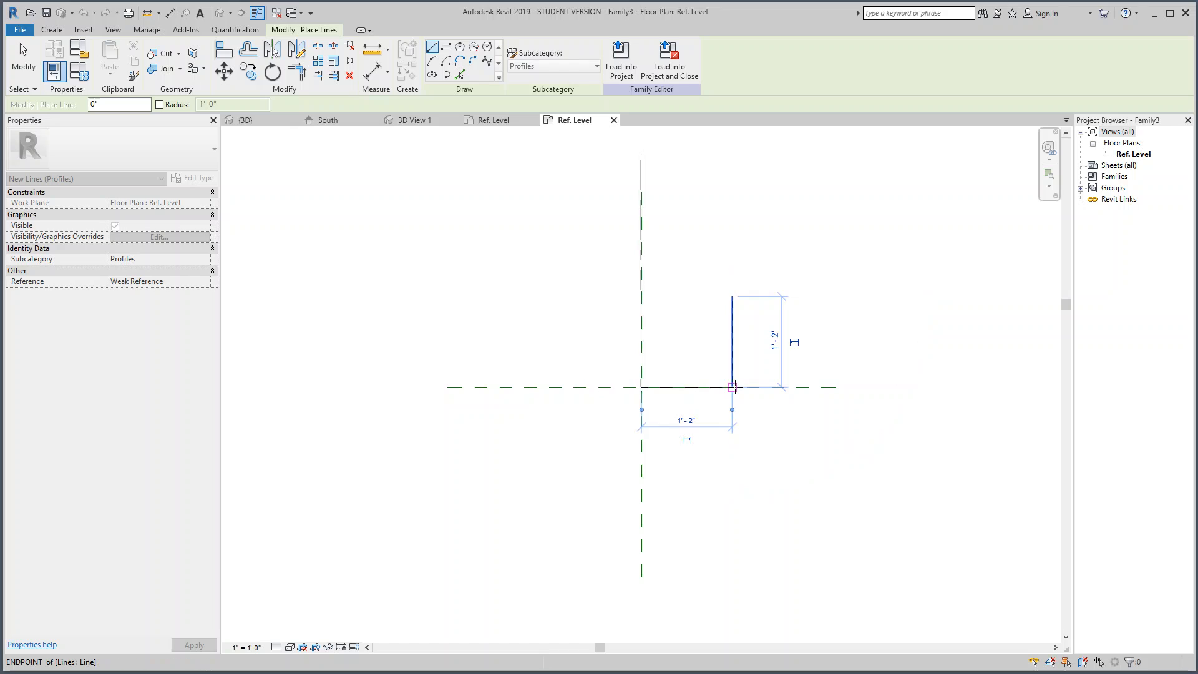
Step: Draw the profile's horizontal top edge outward from the back edge's upper end, with a 3" vertical drop at its outer end
left_click(642, 153)
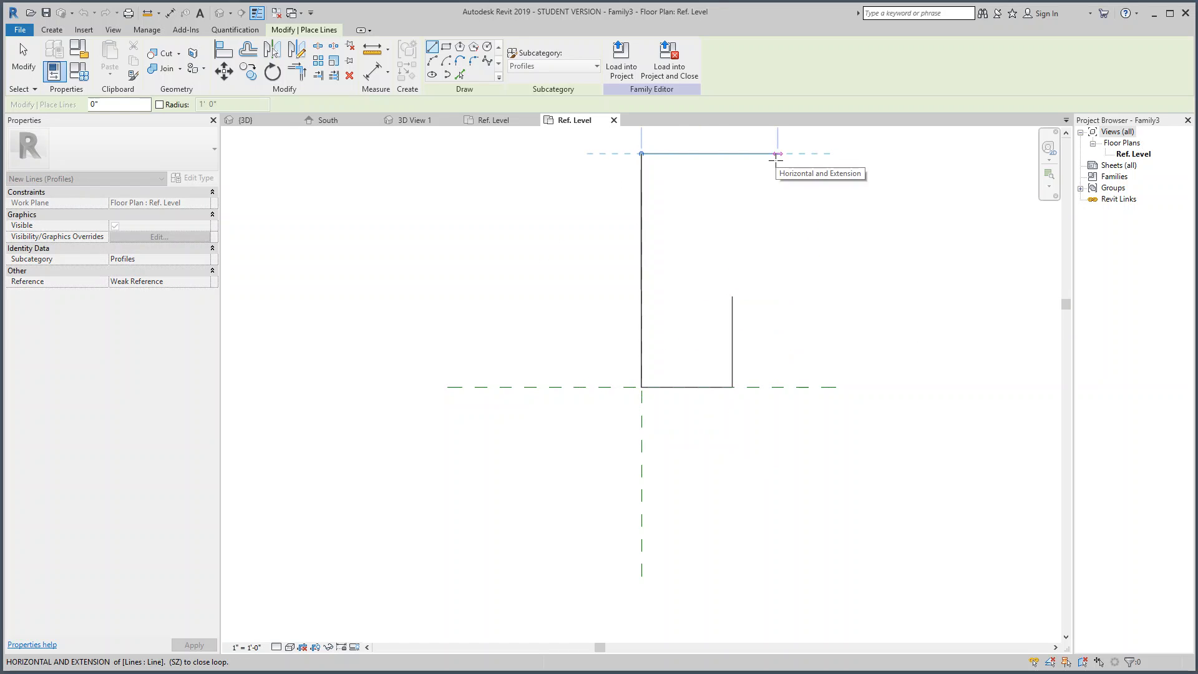
left_click(777, 154)
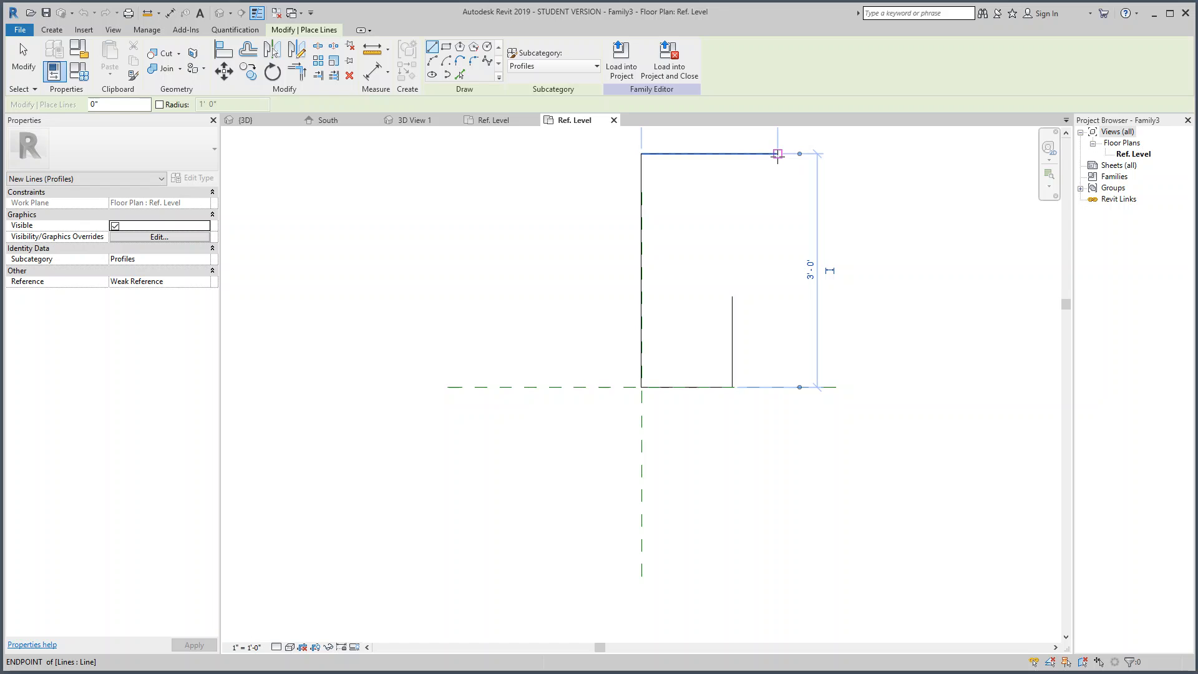
left_click(777, 154)
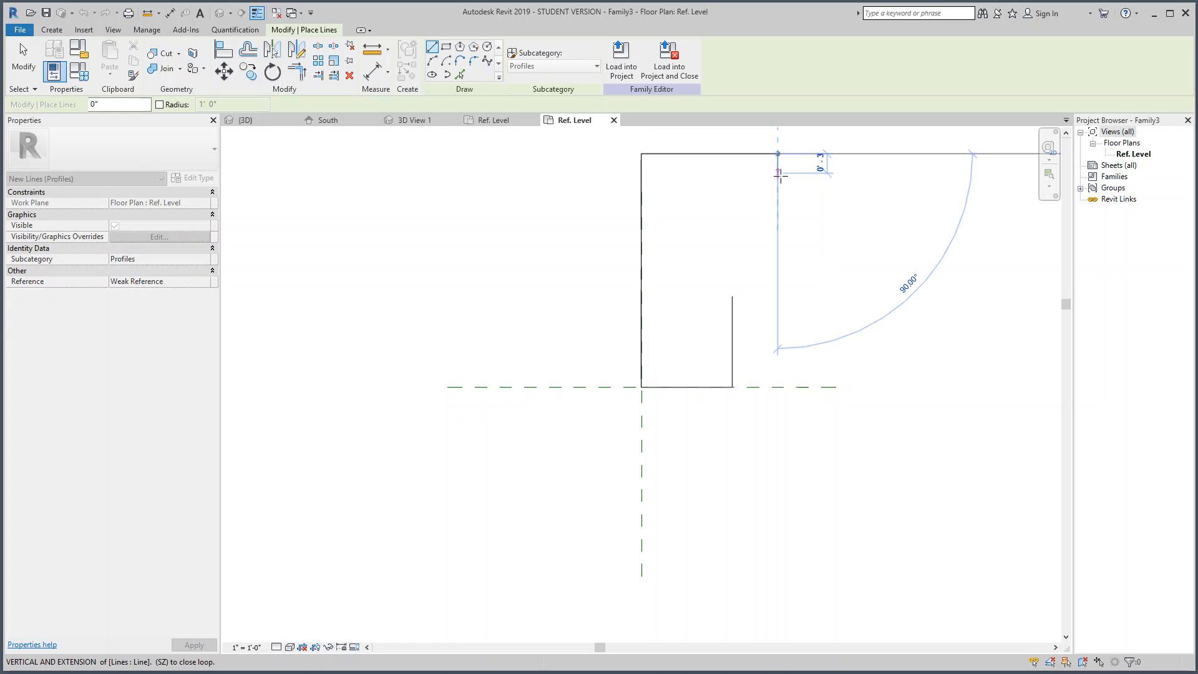
left_click(778, 173)
Step: Add a 2" outward ledge with a 2" rise above the lower front edge, and a 1" inward return below the top drop
left_click(729, 294)
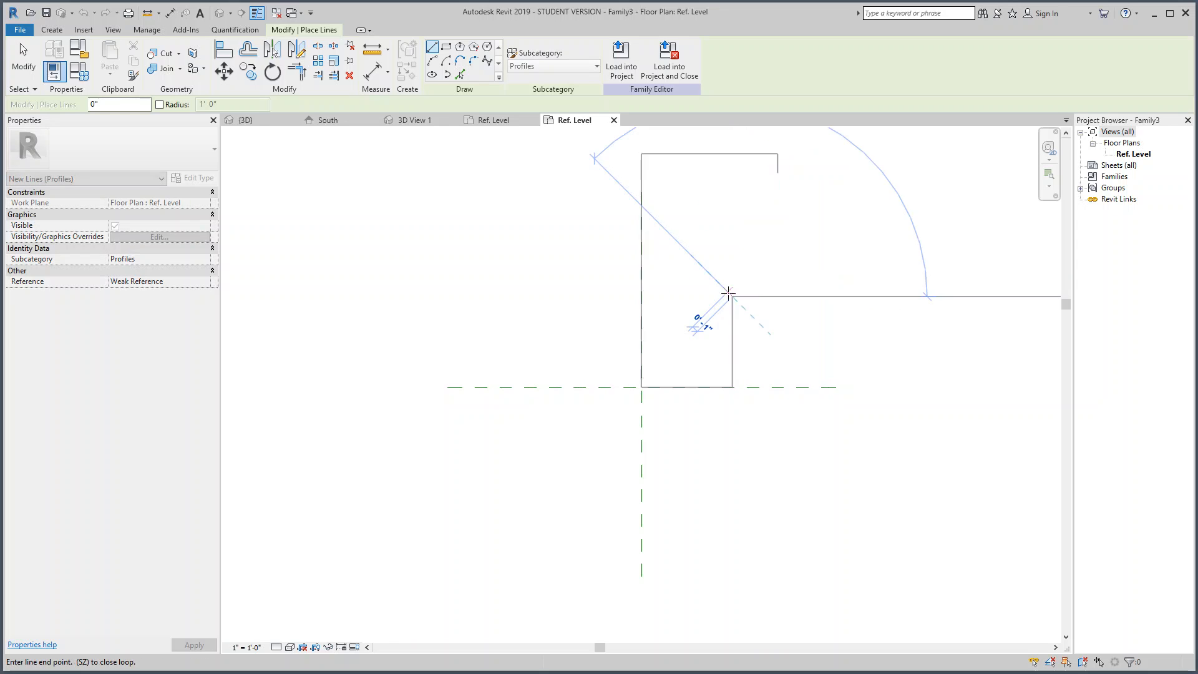
left_click(737, 294)
left_click(742, 293)
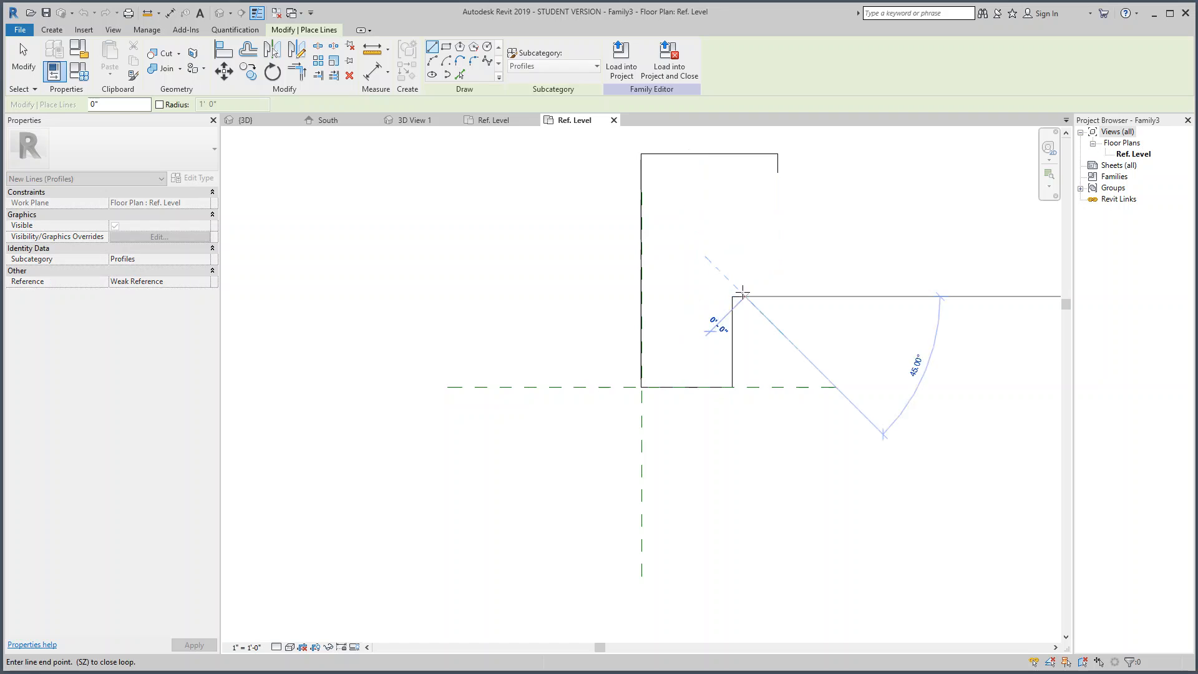
key("Escape")
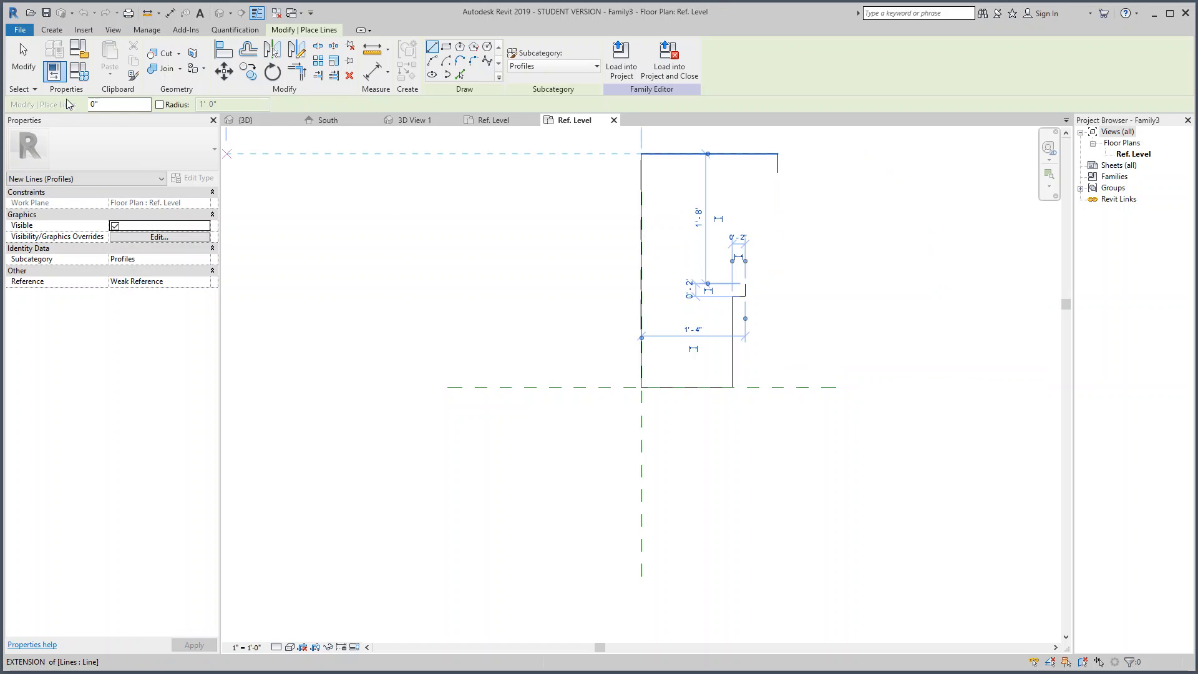
left_click(778, 174)
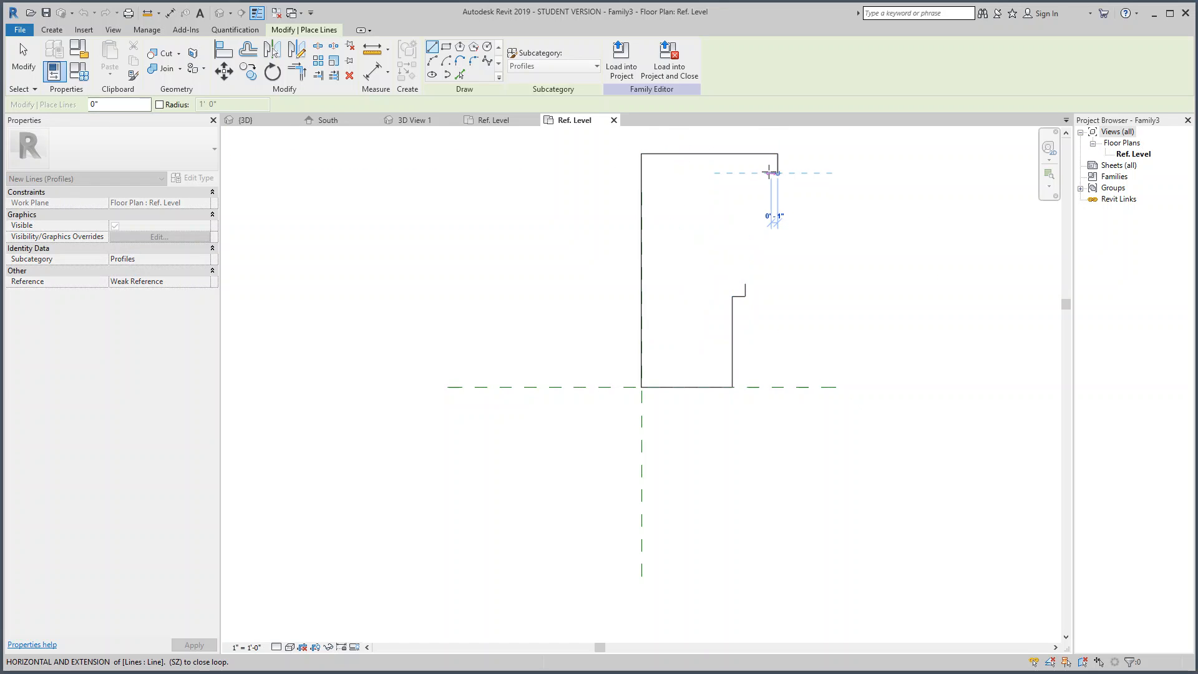
left_click(772, 173)
left_click(25, 68)
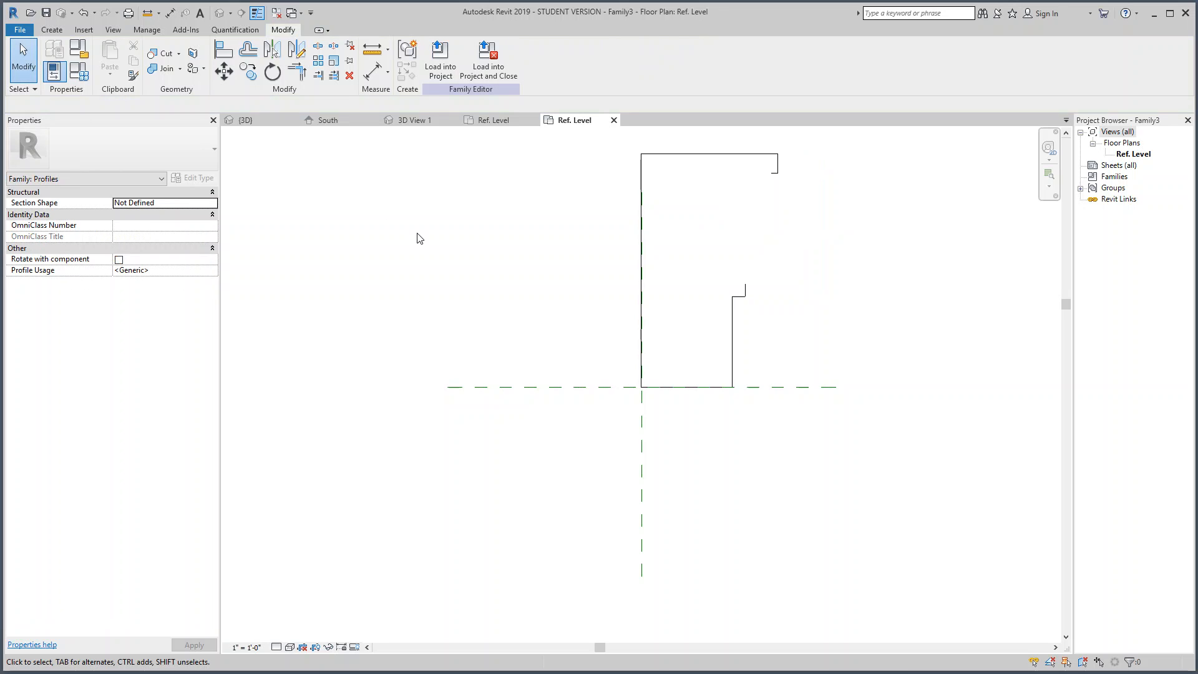
Step: Close the profile with a four-point S-shaped spline from the upper return's inner end to the top of the lower ledge's rise
left_click(52, 29)
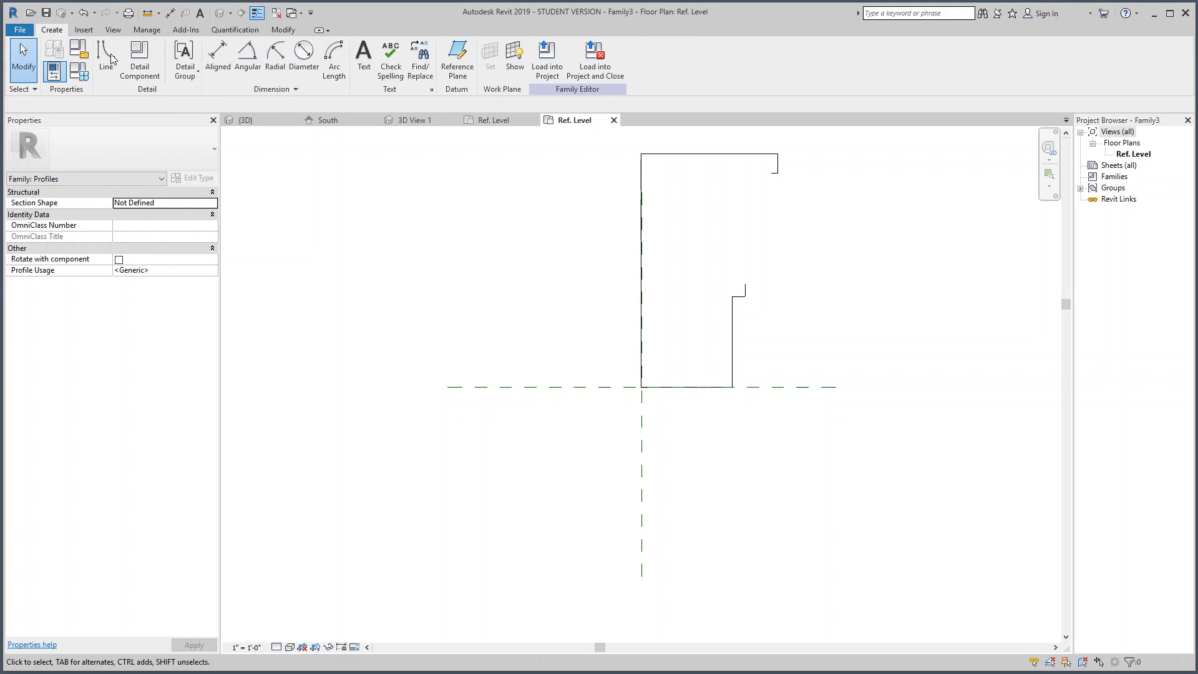
left_click(106, 58)
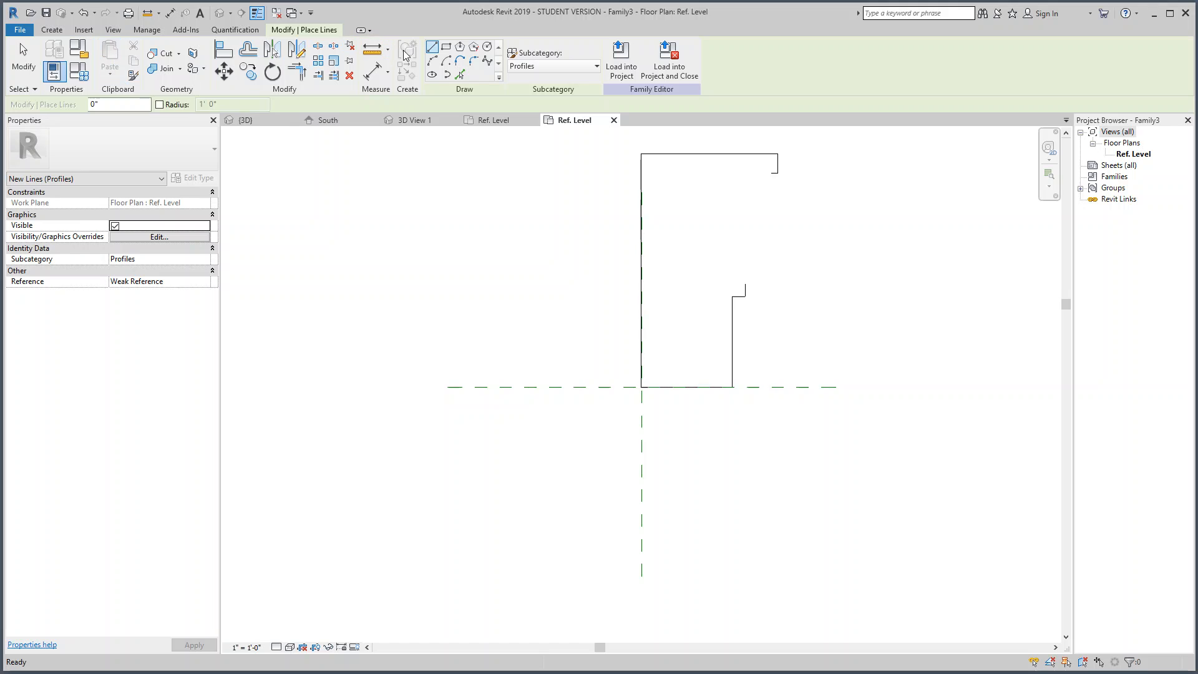
left_click(489, 61)
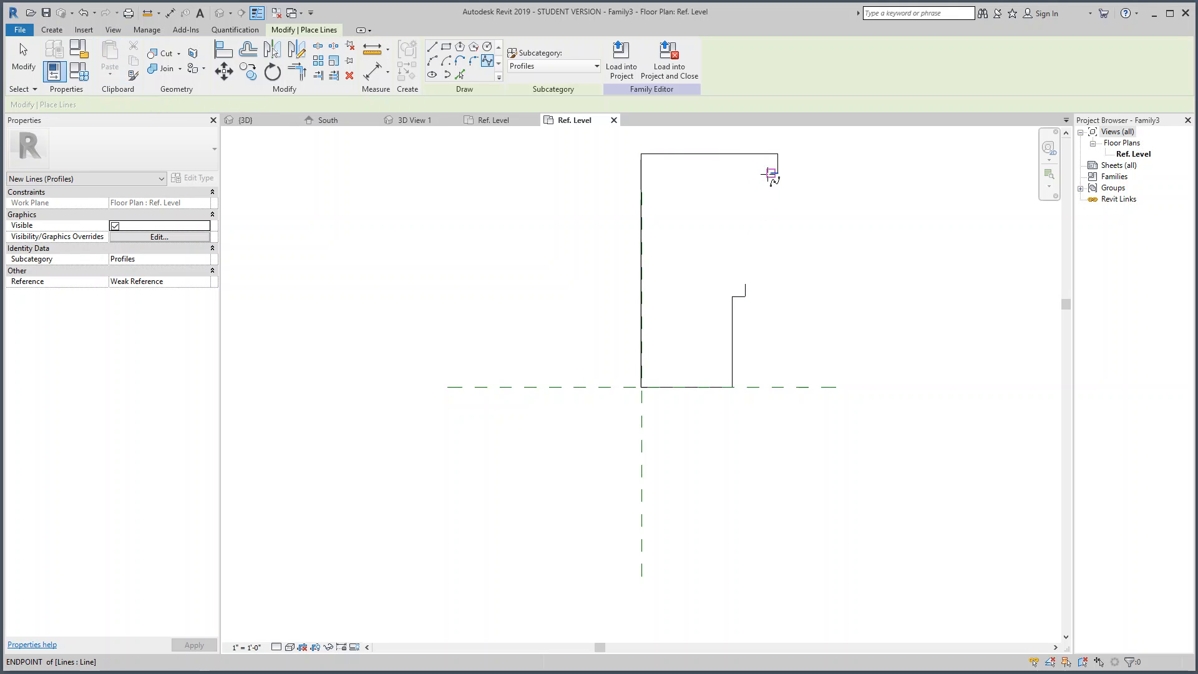
left_click(771, 174)
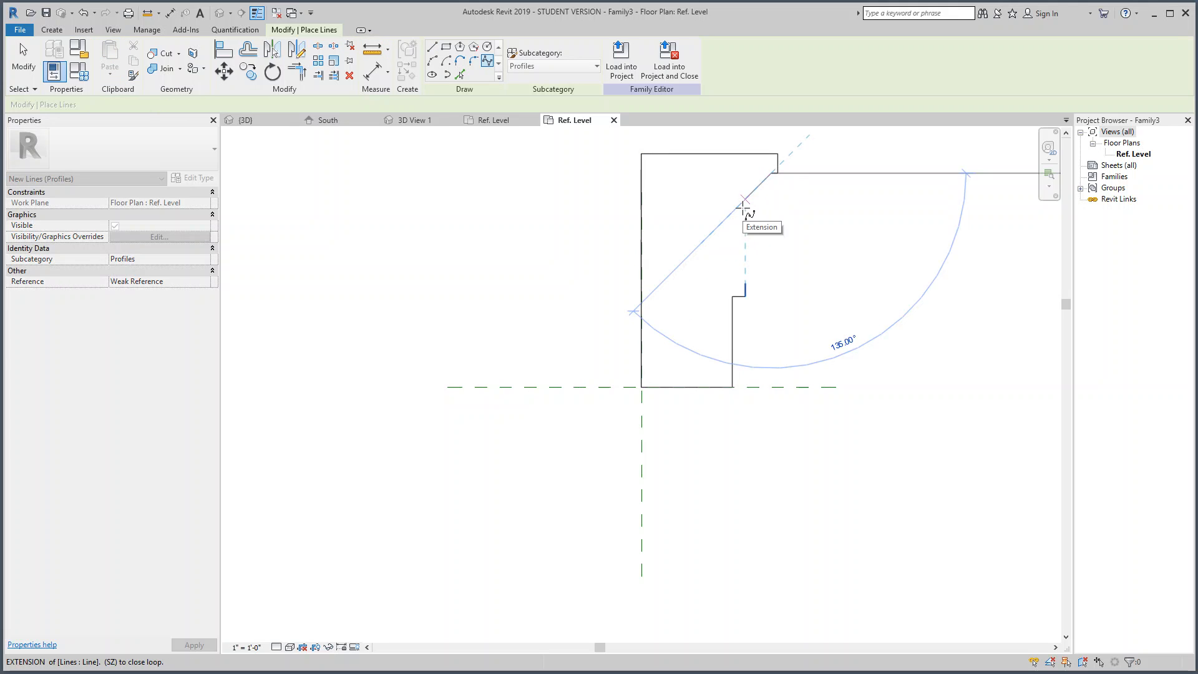
left_click(744, 206)
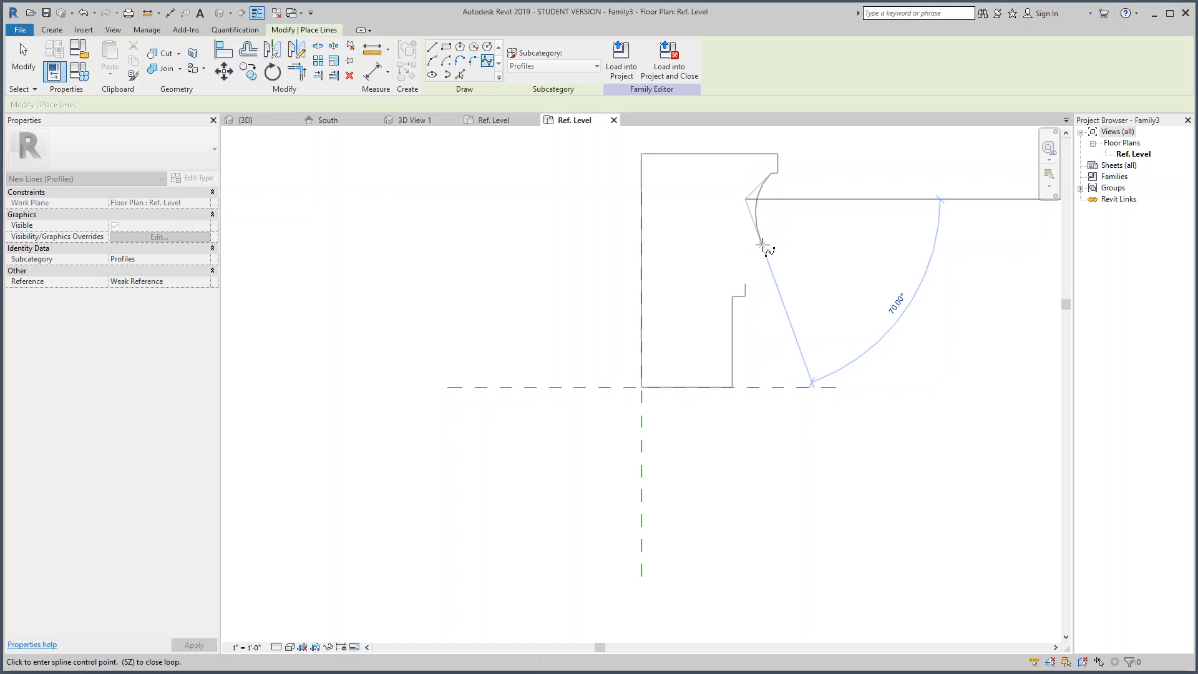
left_click(762, 245)
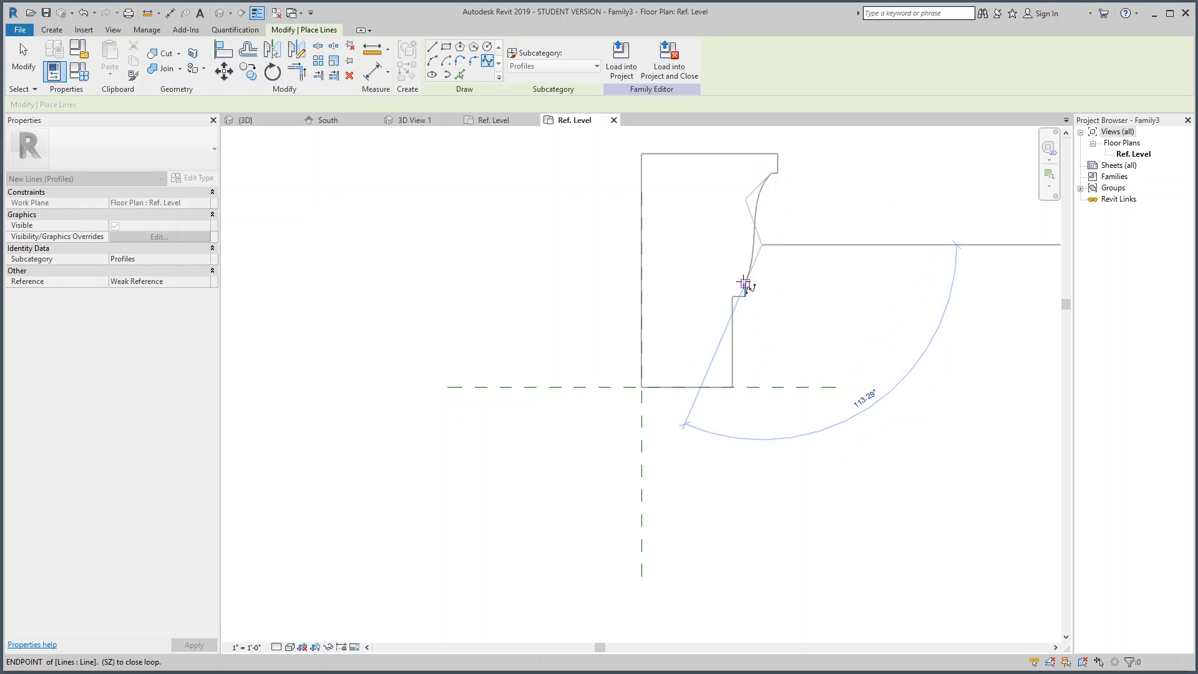
left_click(744, 284)
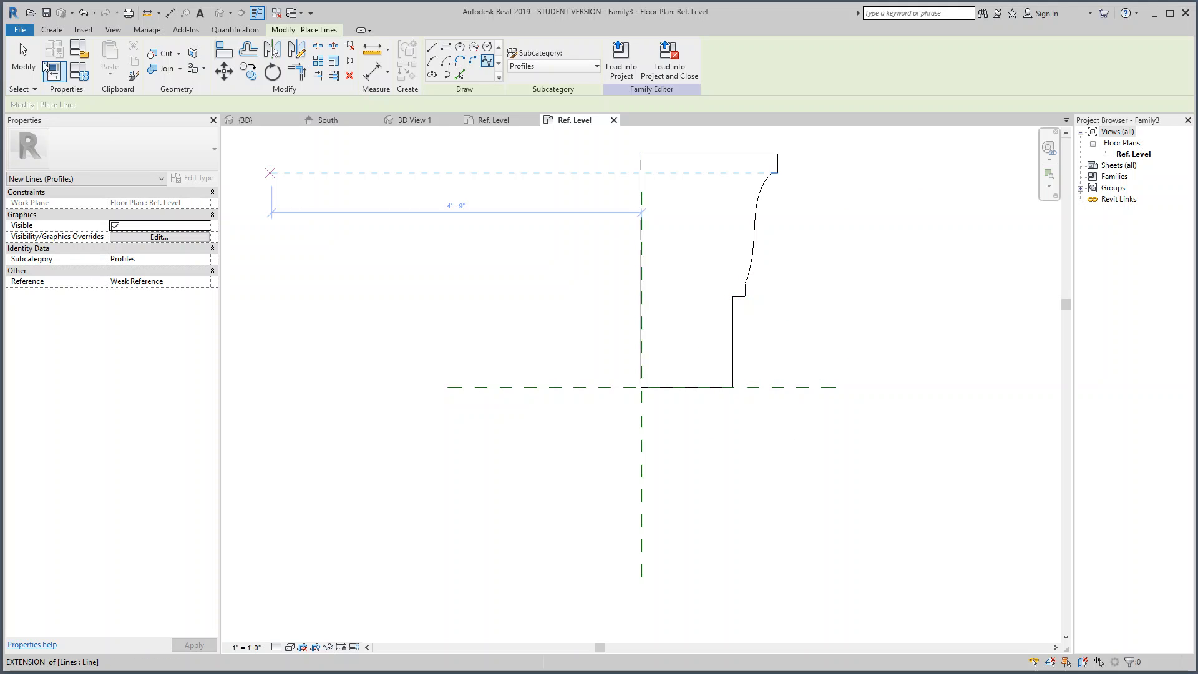
left_click(28, 62)
Step: Deepen the spline's S-curve by moving its lower control point outward and down and its upper control point slightly inward
scroll(704, 294, "up", 4)
middle_click_drag(704, 294, 678, 510)
left_click(799, 415)
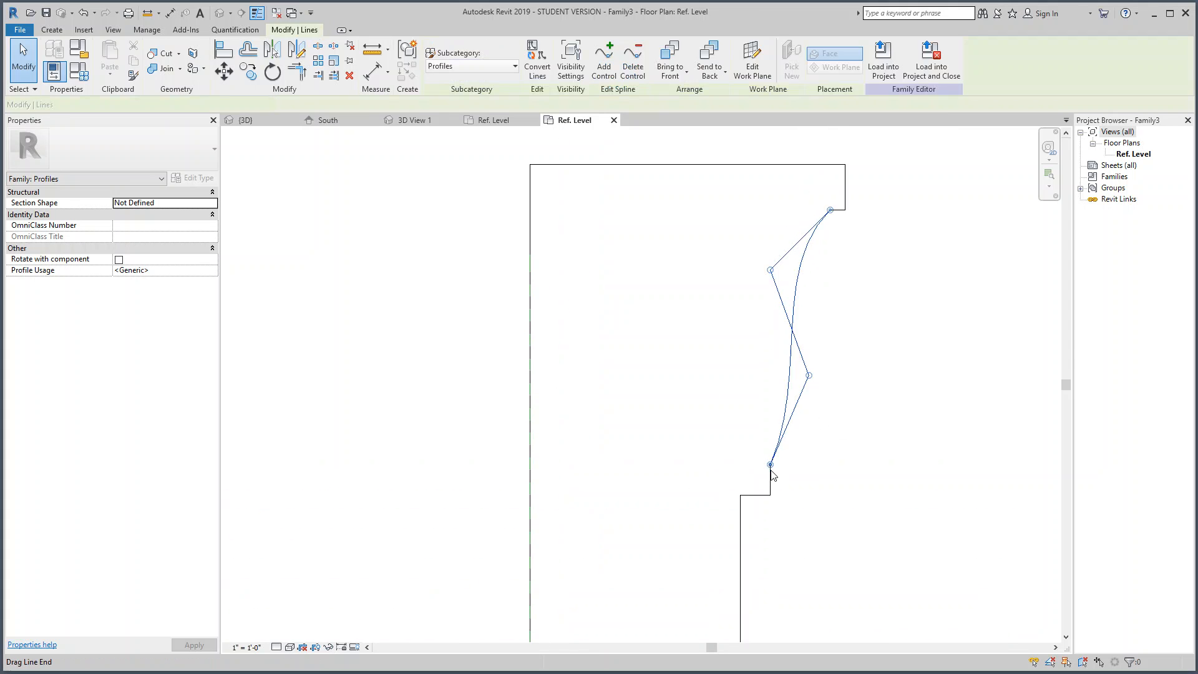
mouse_move(770, 466)
left_mouse_down()
mouse_move(770, 481)
mouse_move(810, 484)
mouse_move(784, 483)
mouse_move(771, 465)
left_mouse_up()
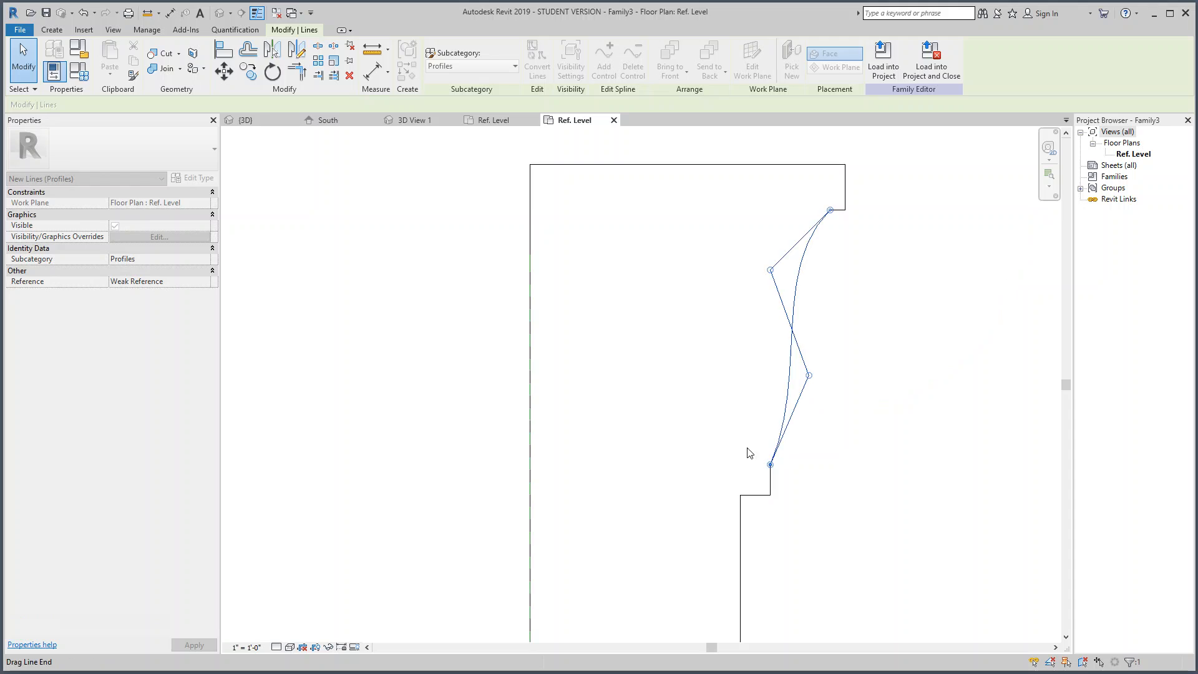
left_click_drag(809, 376, 830, 424)
left_click_drag(771, 269, 753, 274)
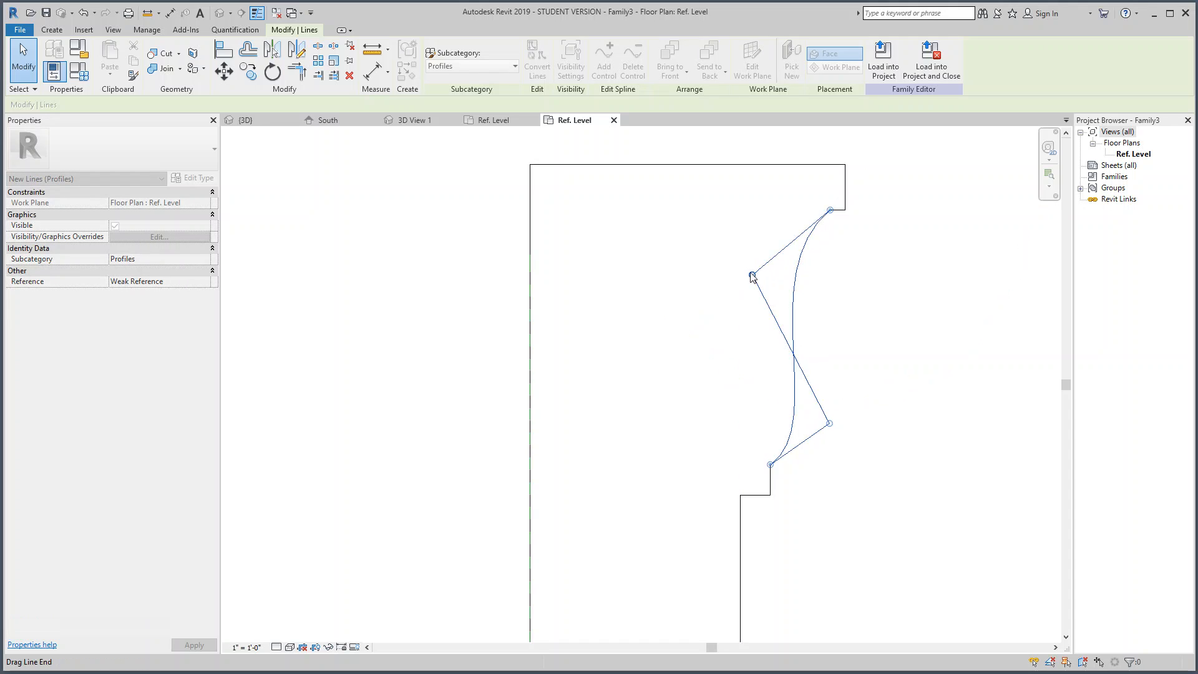
left_click(377, 288)
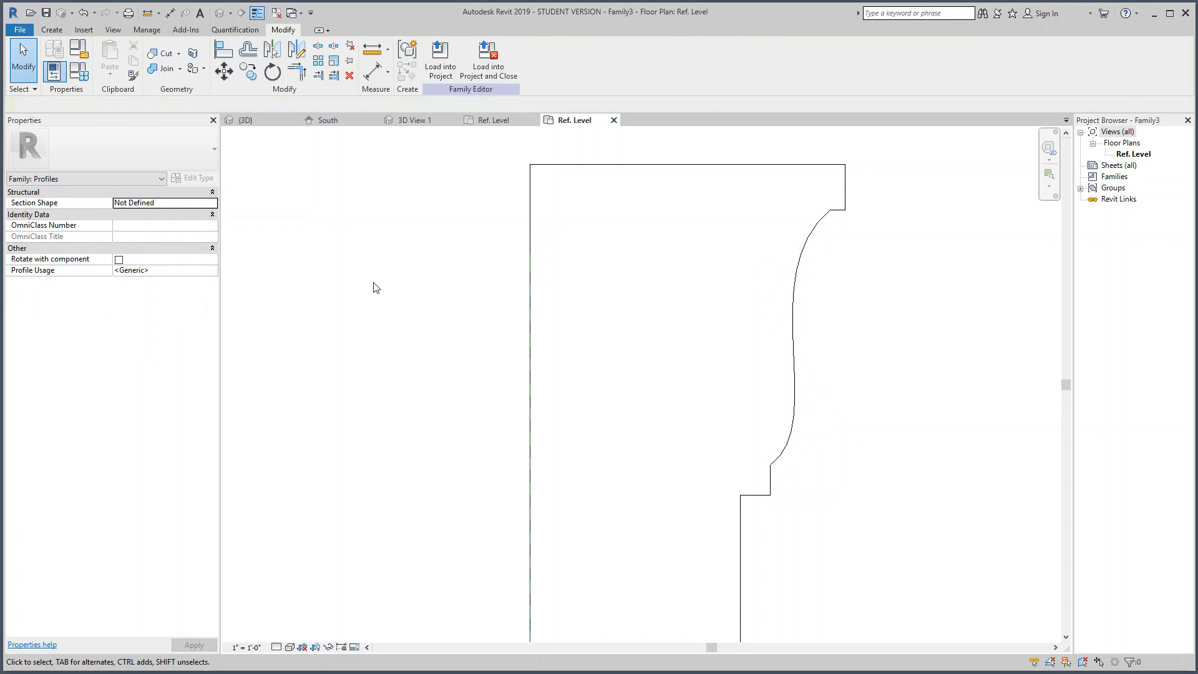
Step: Save the family as curve profile.rfa in the Wall Depth (Brick) folder, replacing the existing file
left_click(20, 30)
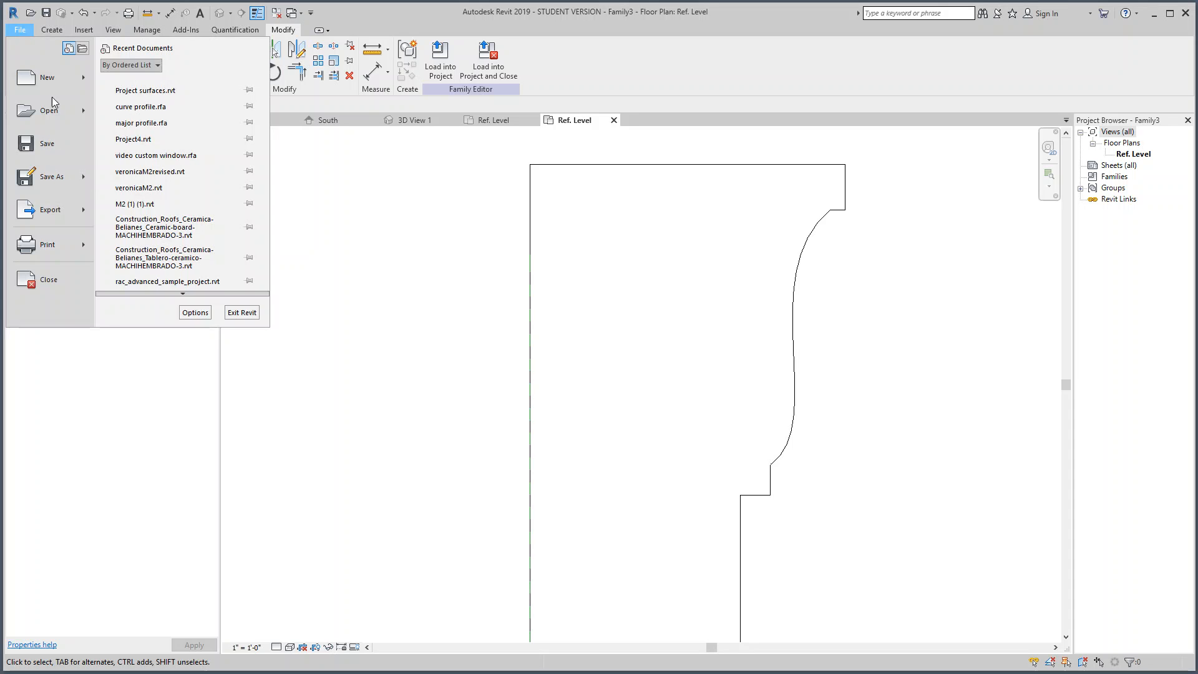
mouse_move(79, 179)
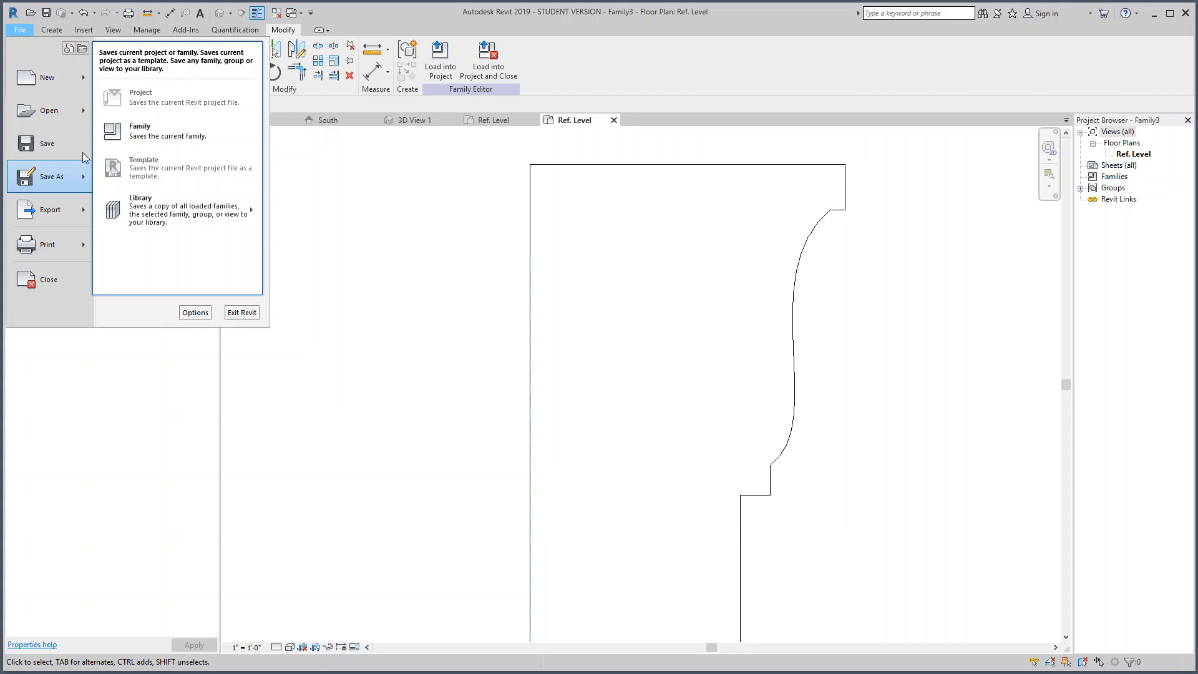
left_click(159, 127)
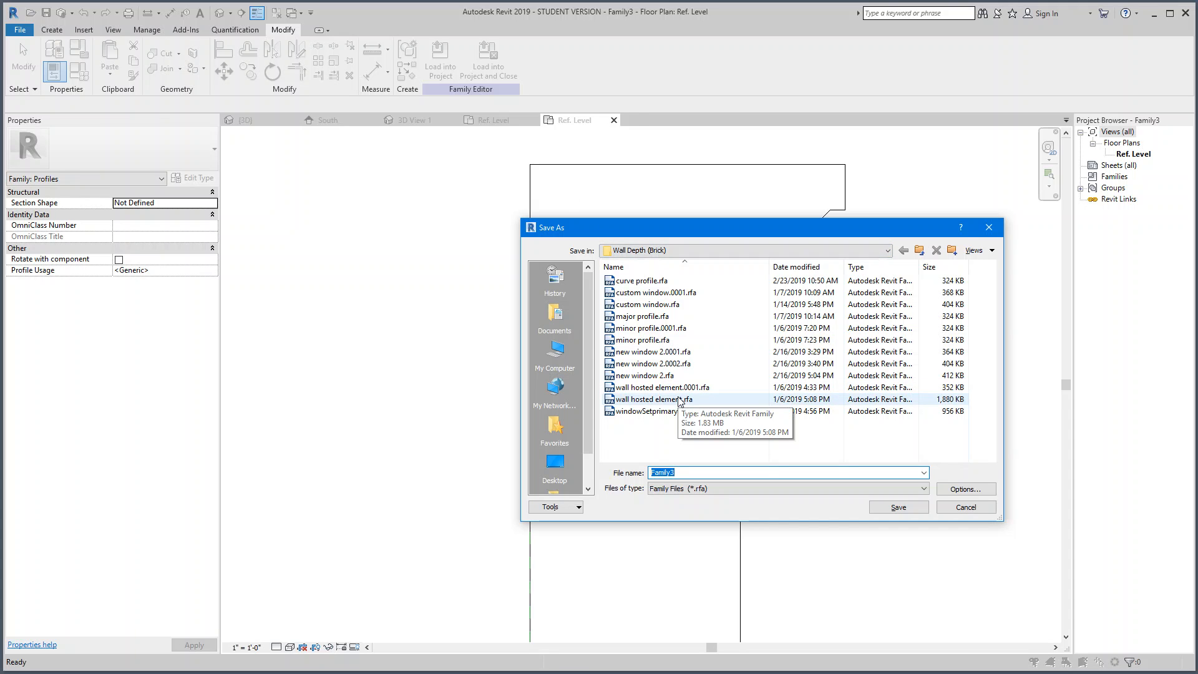
left_click(627, 286)
left_click(908, 511)
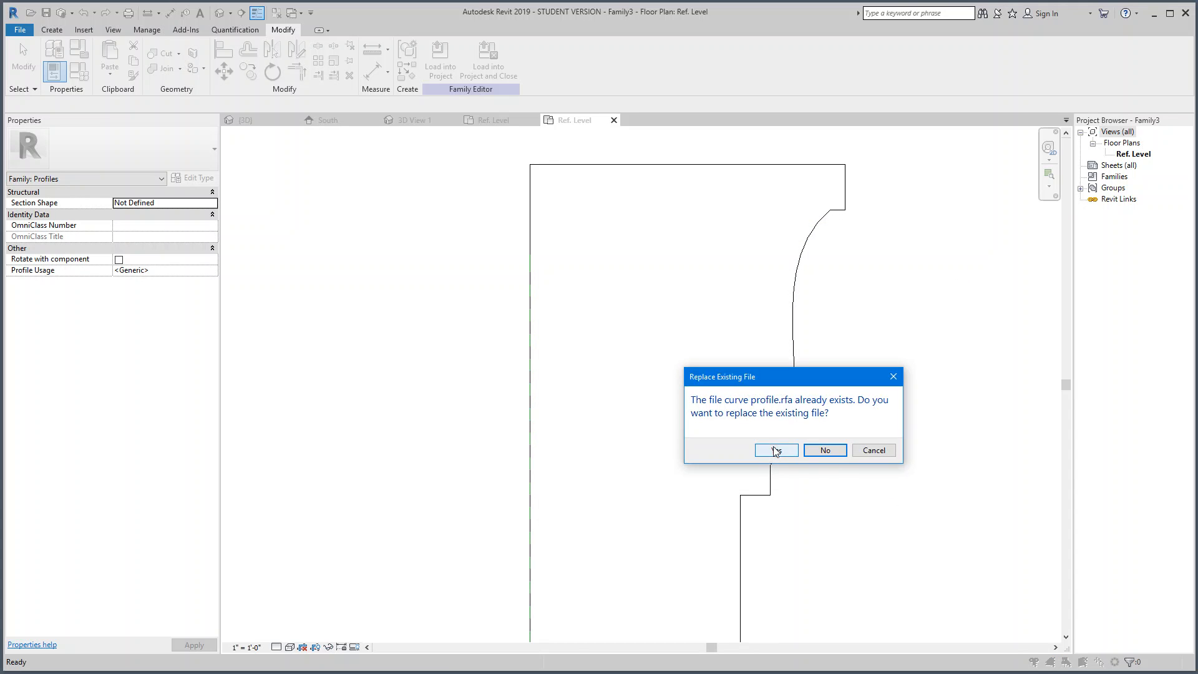
left_click(777, 452)
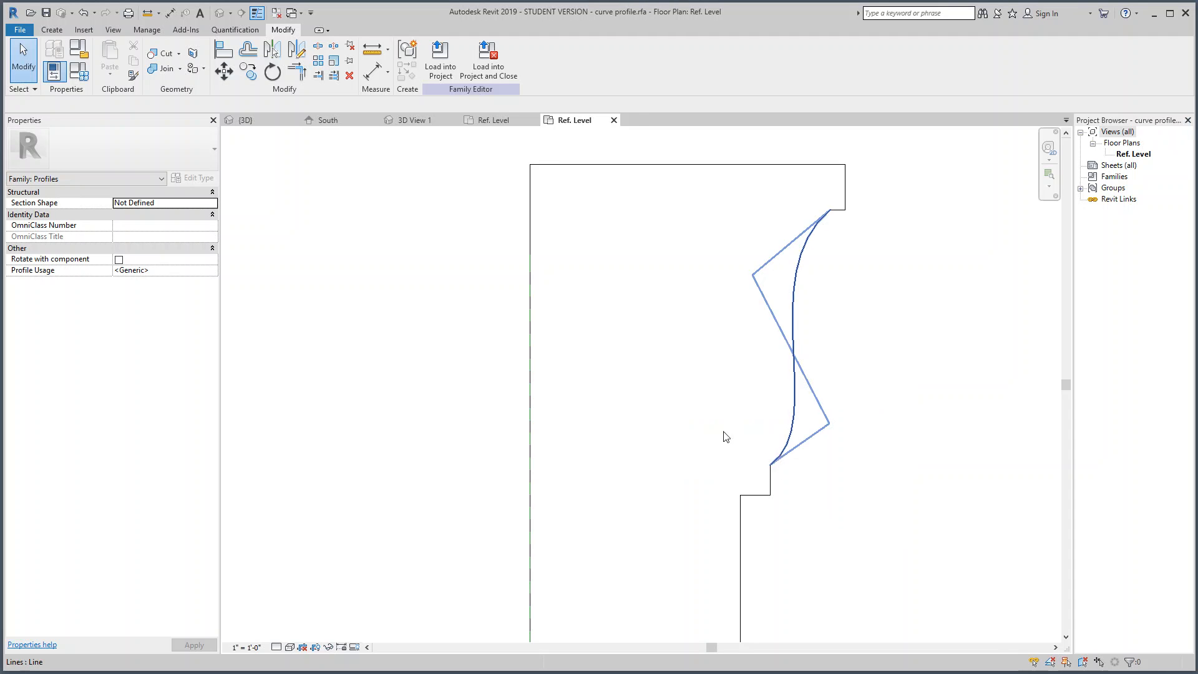
Step: Load the curve profile family into Project surfaces.rvt only
left_click(448, 68)
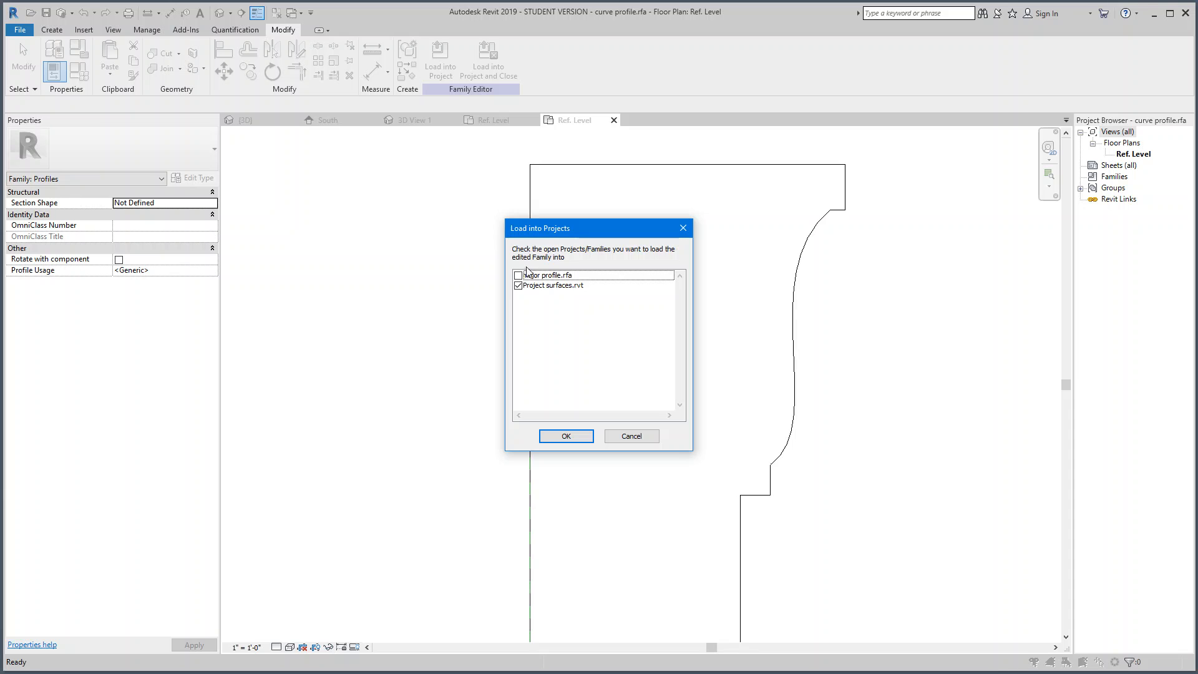
left_click(538, 288)
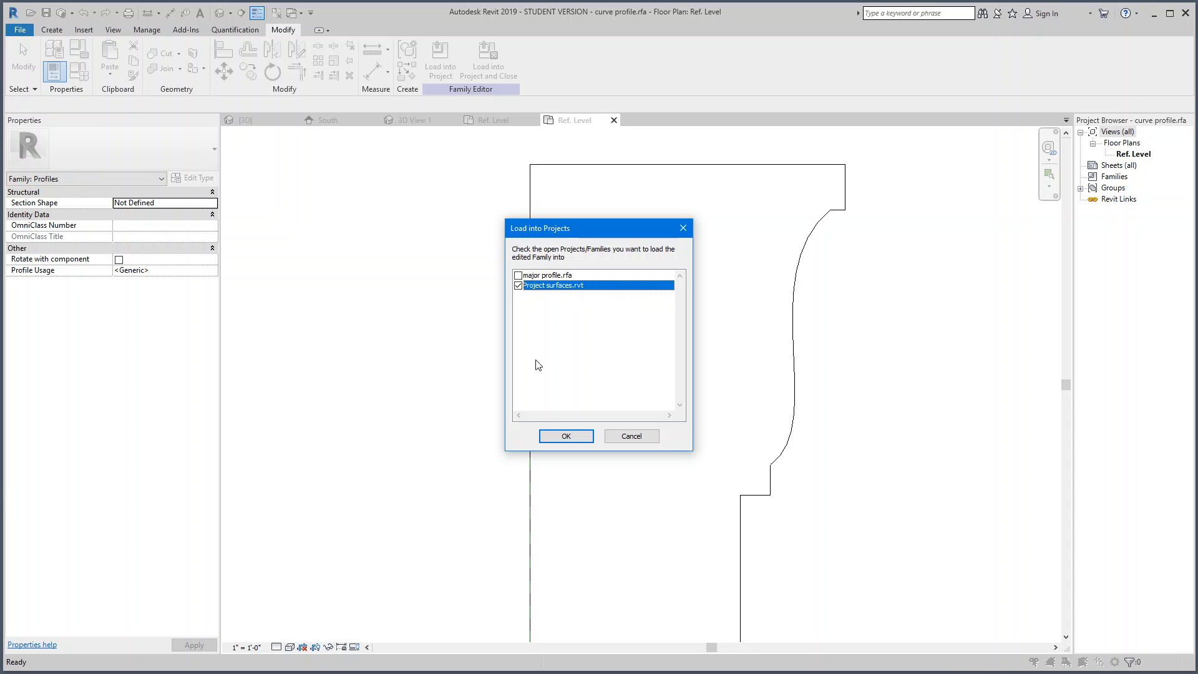
left_click(563, 436)
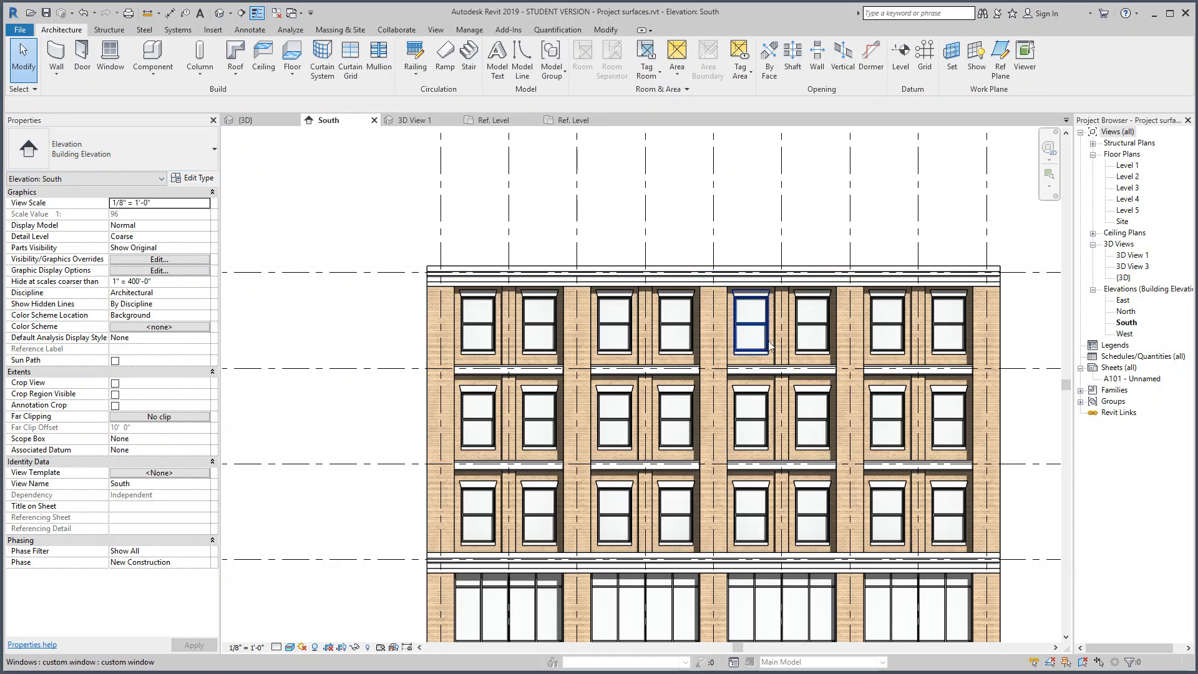
Step: In 3D View 1, set the Profile of the major sweep type above the storefront windows to curve profile : curve profile
left_click(414, 120)
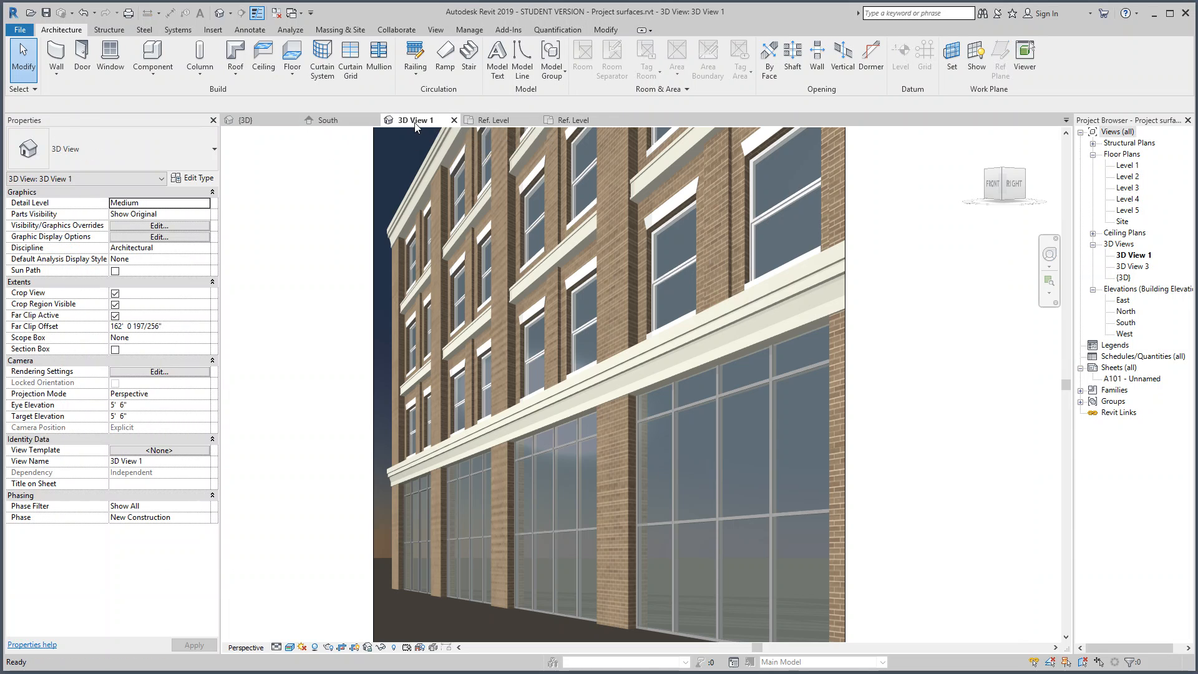
left_click(616, 382)
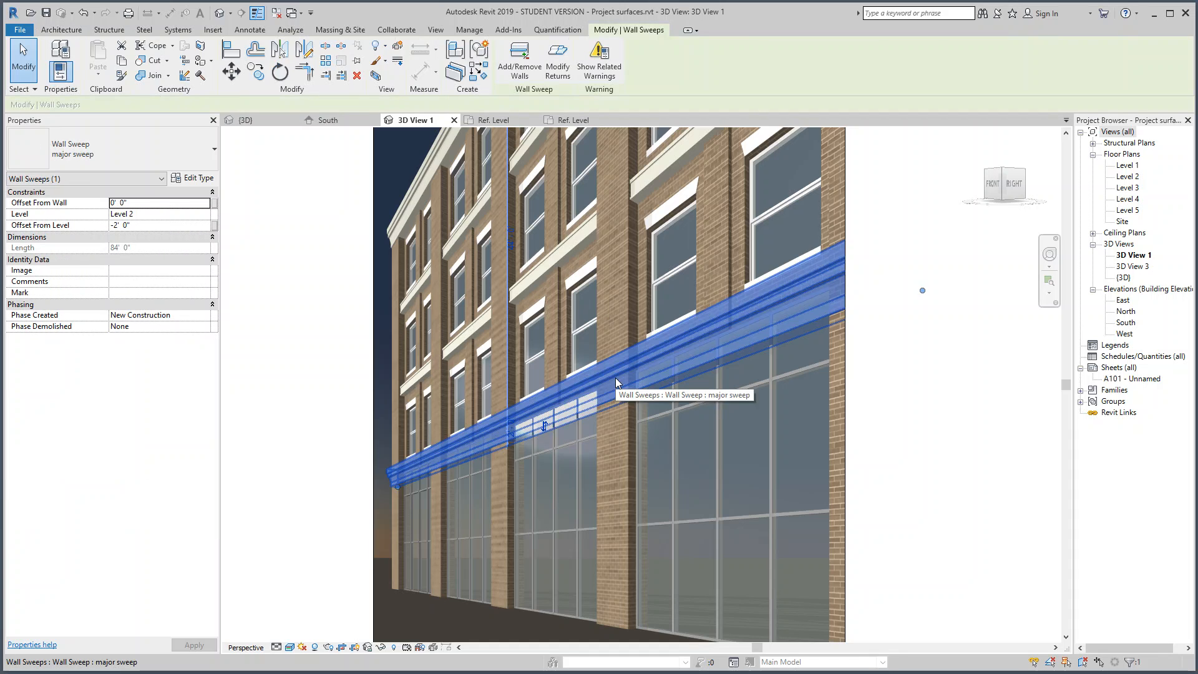
left_click(189, 177)
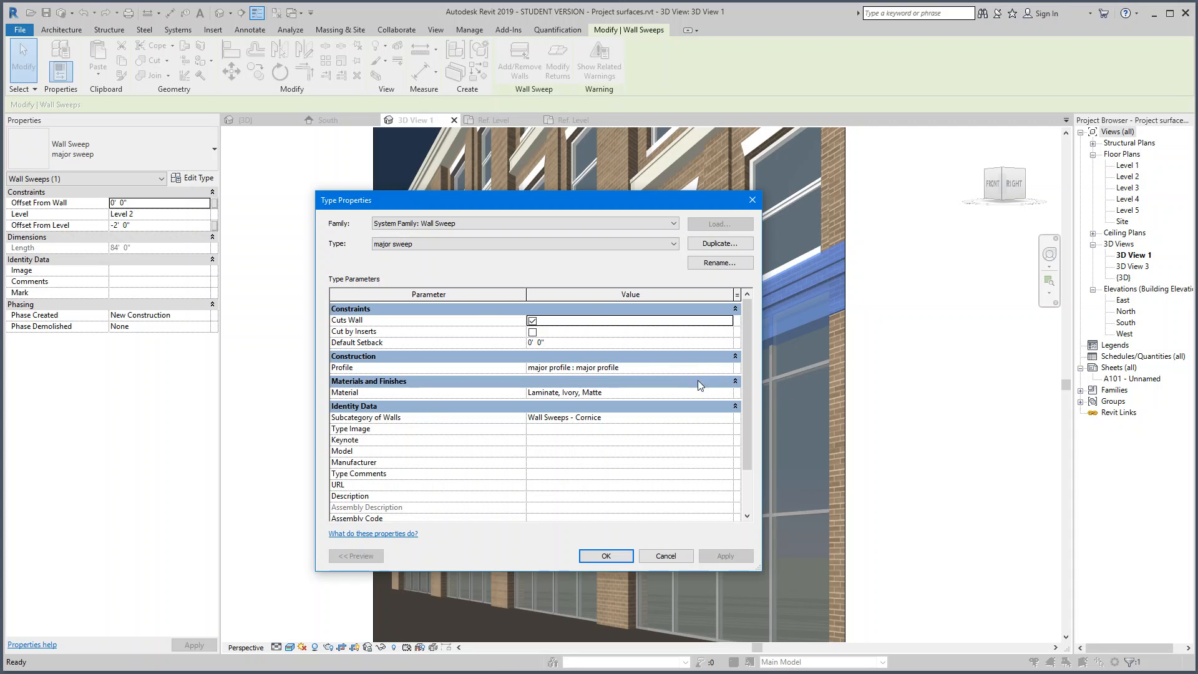
left_click(728, 369)
left_click(728, 369)
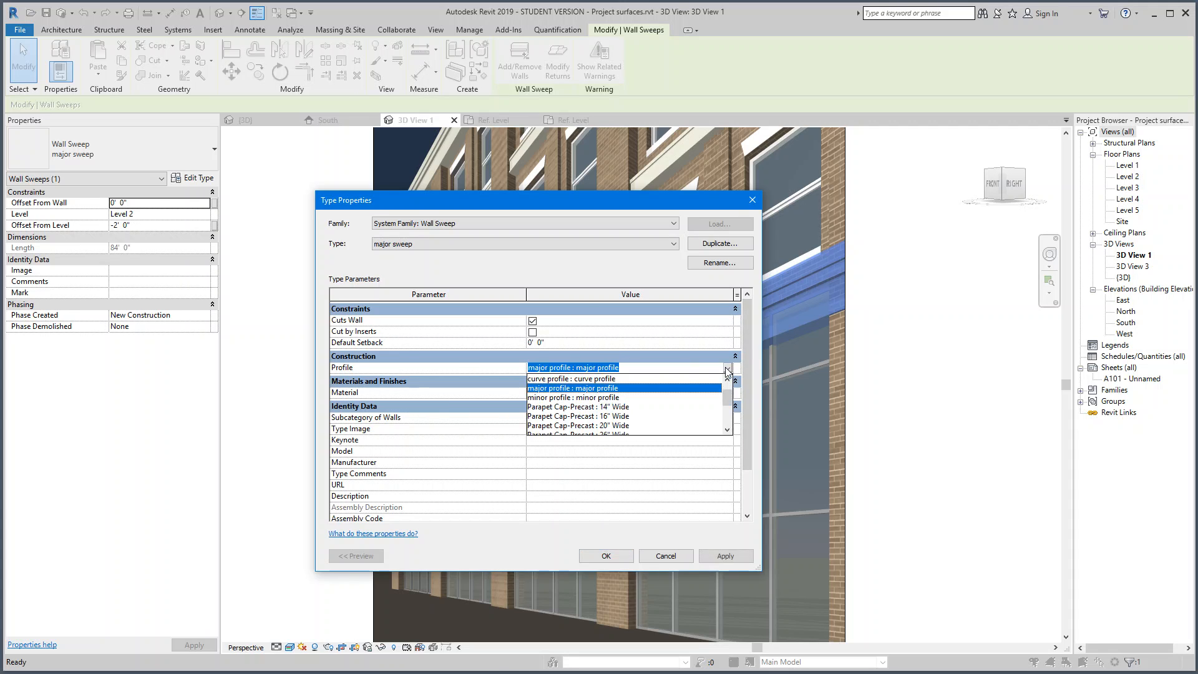
left_click(596, 378)
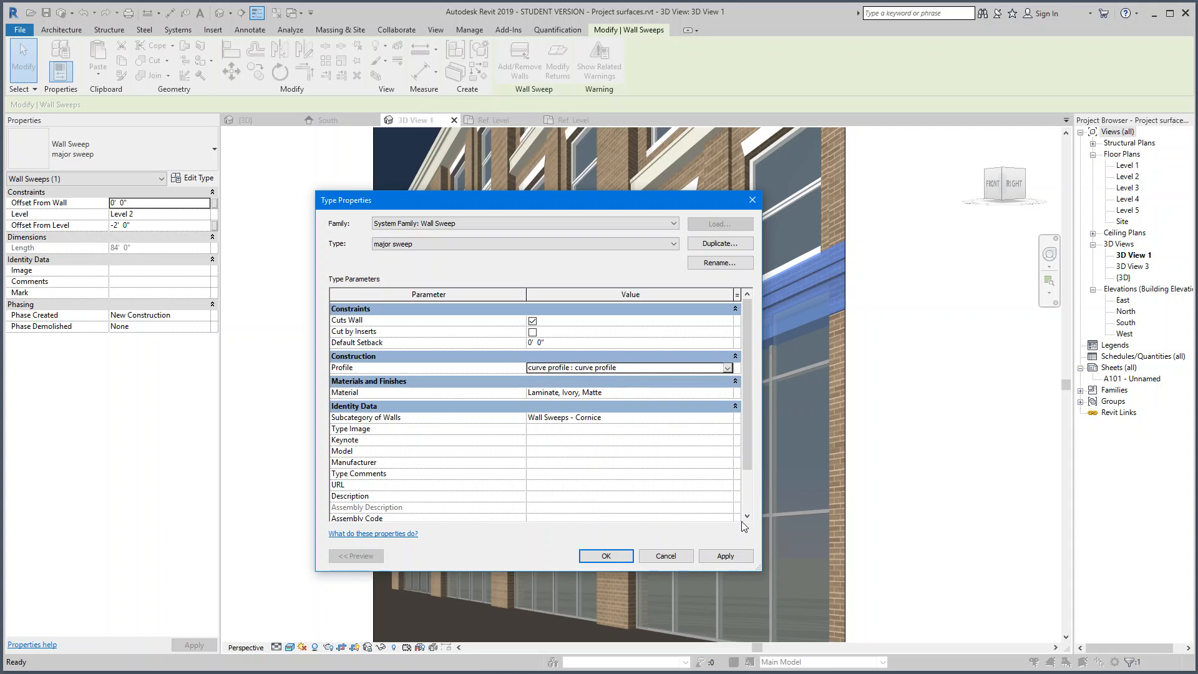
left_click(725, 556)
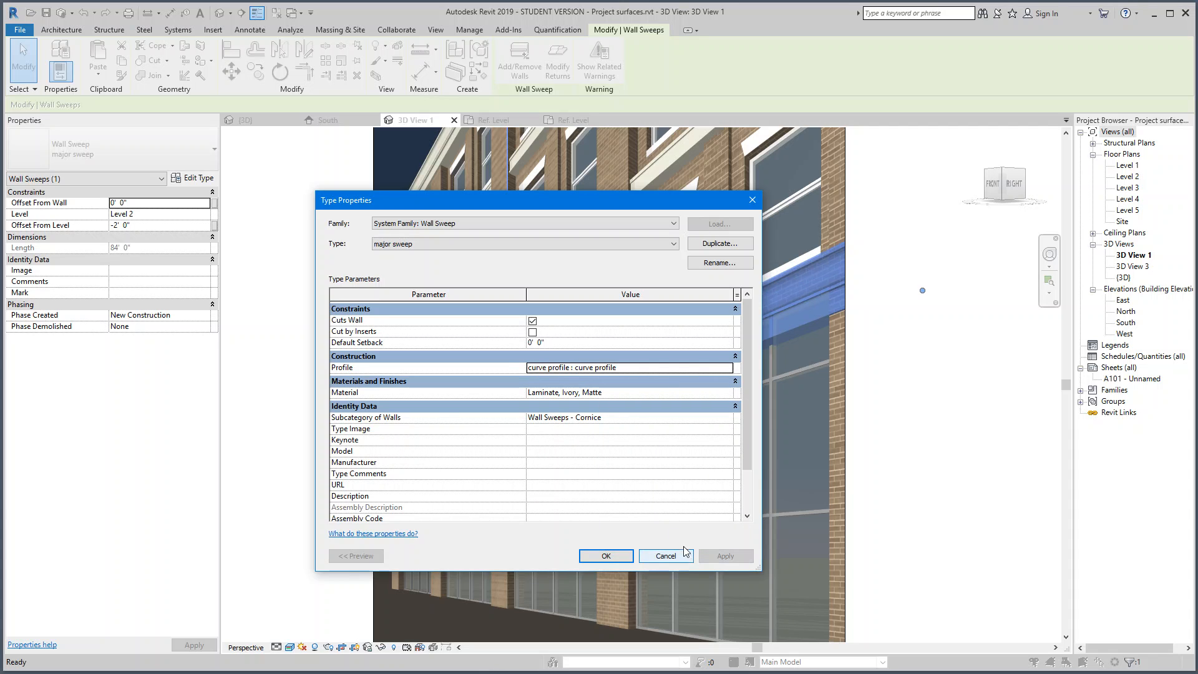
left_click(605, 556)
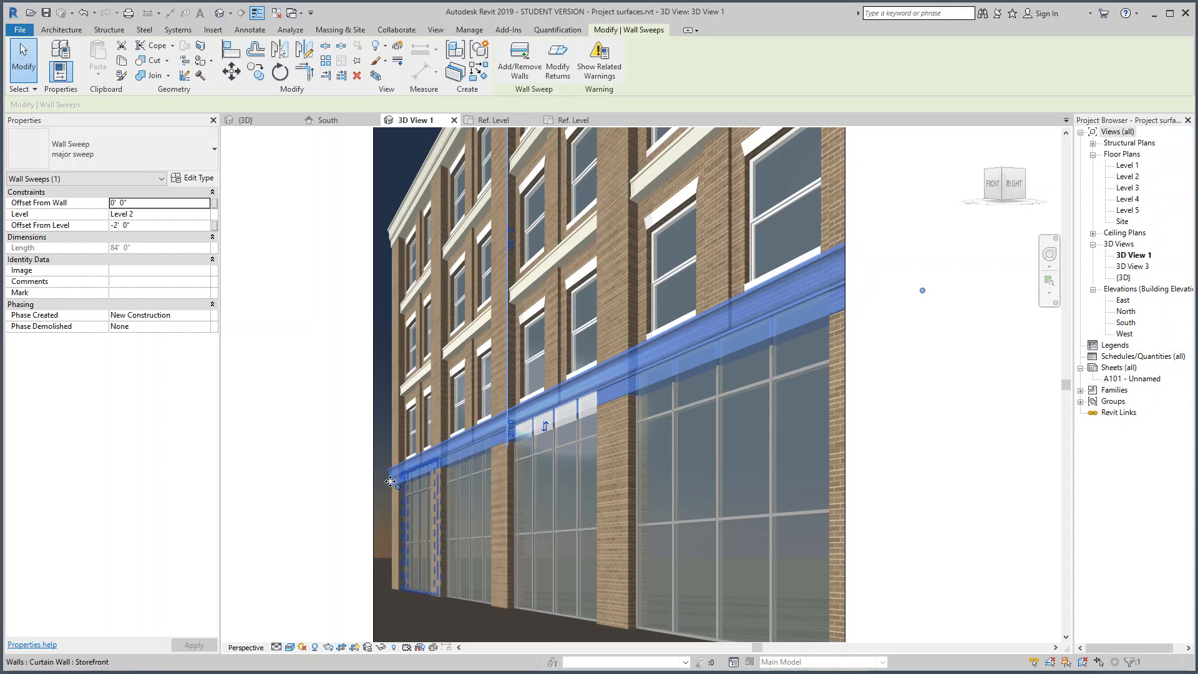
left_click(302, 452)
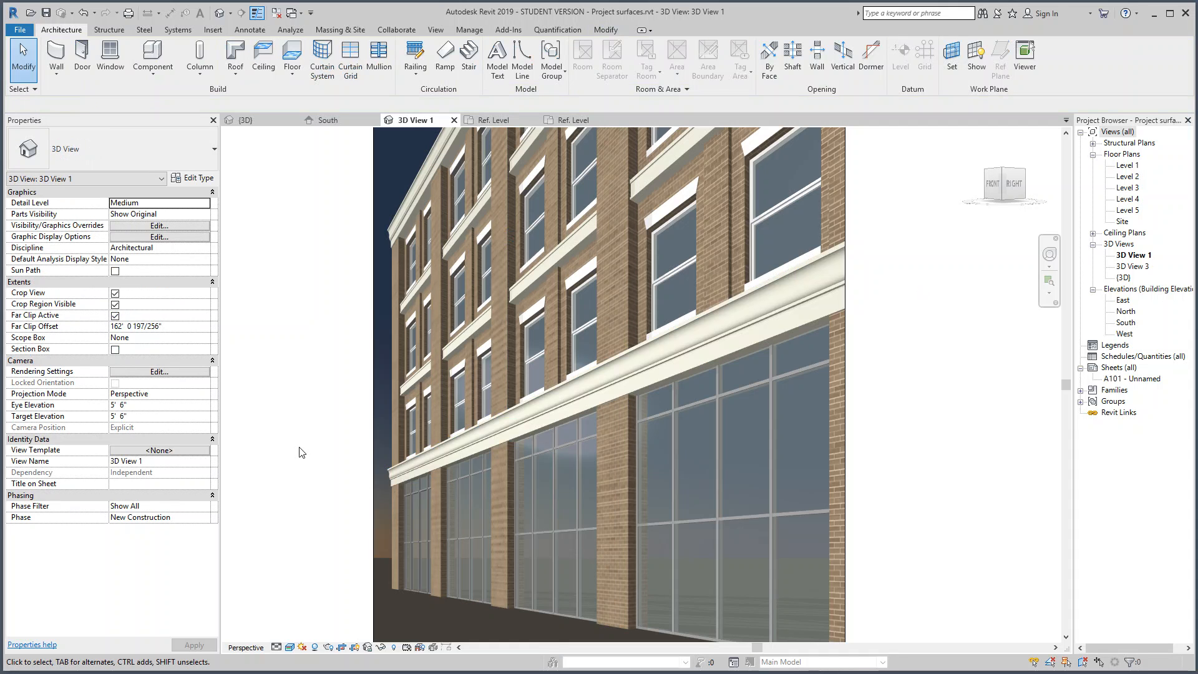
scroll(425, 470, "up", 2)
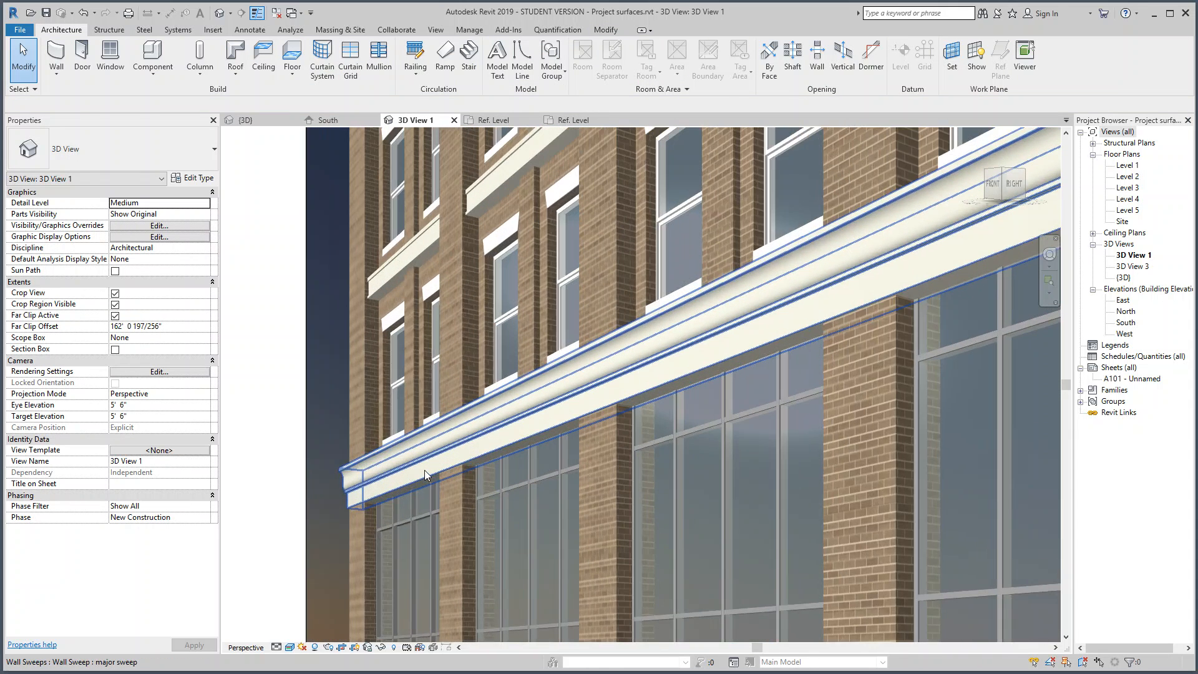